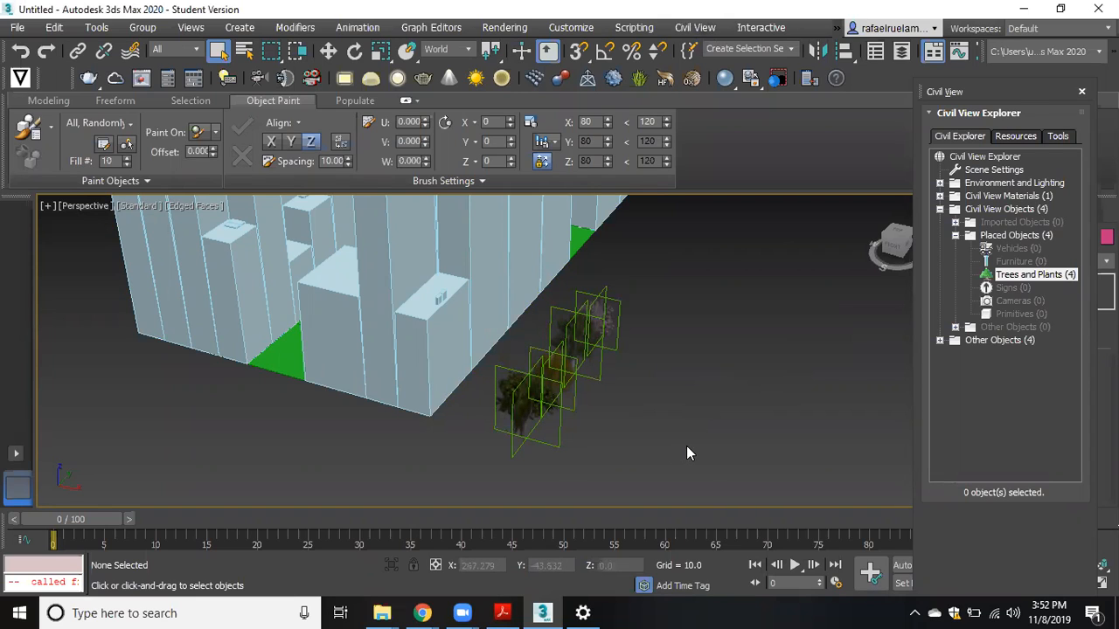
# - Select the four trees standing in a row beside the buildings
pyautogui.moveTo(692, 440); pyautogui.dragTo(527, 333)
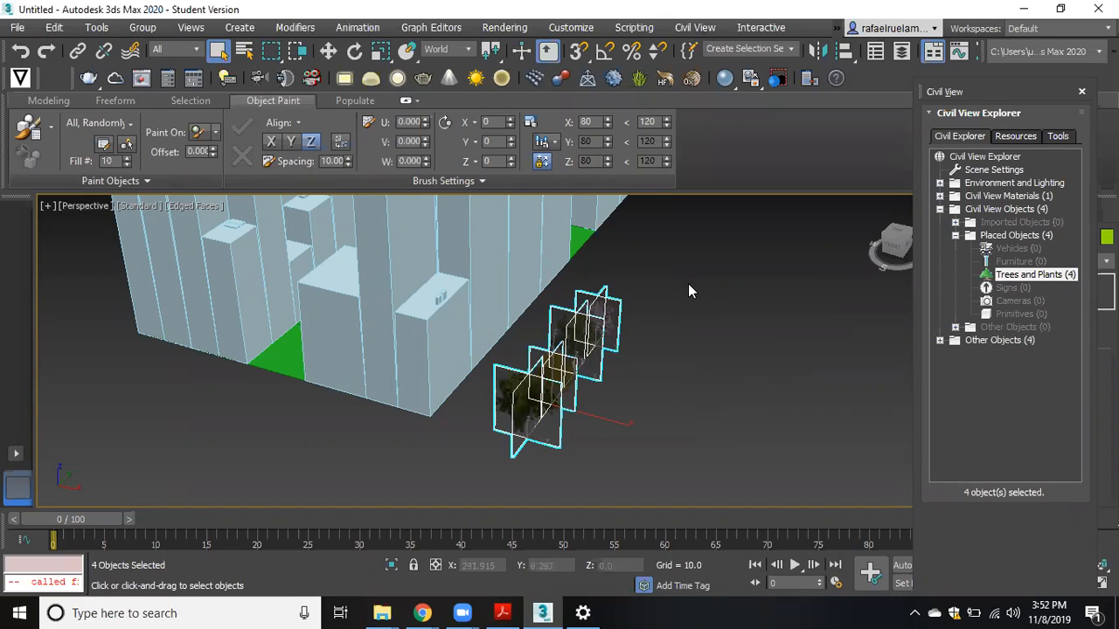
pyautogui.scroll(2, 544, 391)
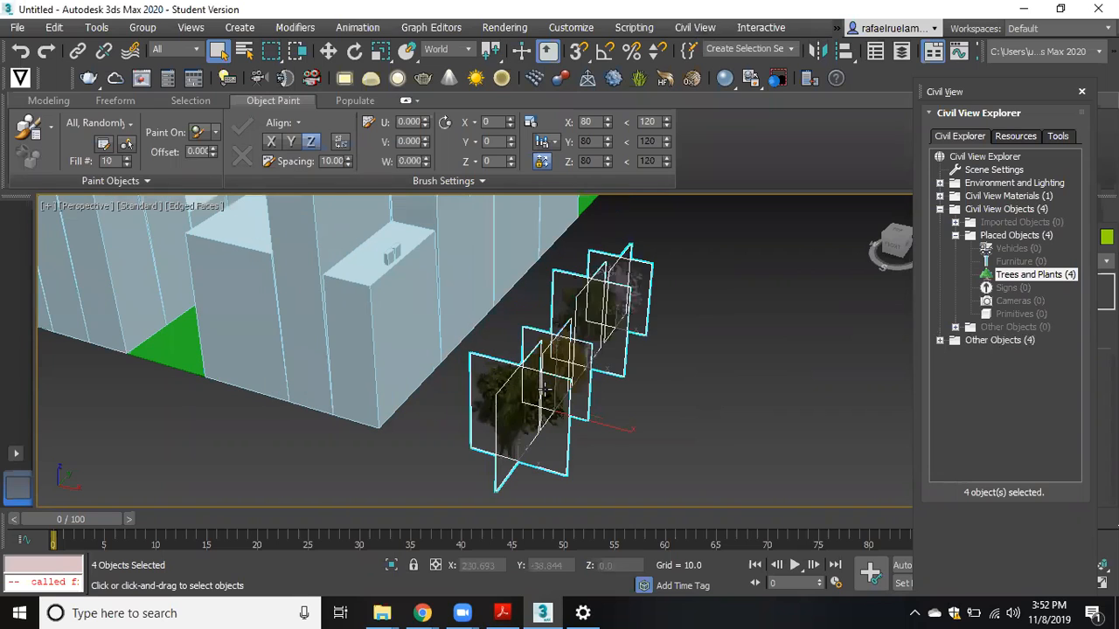
pyautogui.moveTo(591, 390); pyautogui.dragTo(553, 395, button='middle')
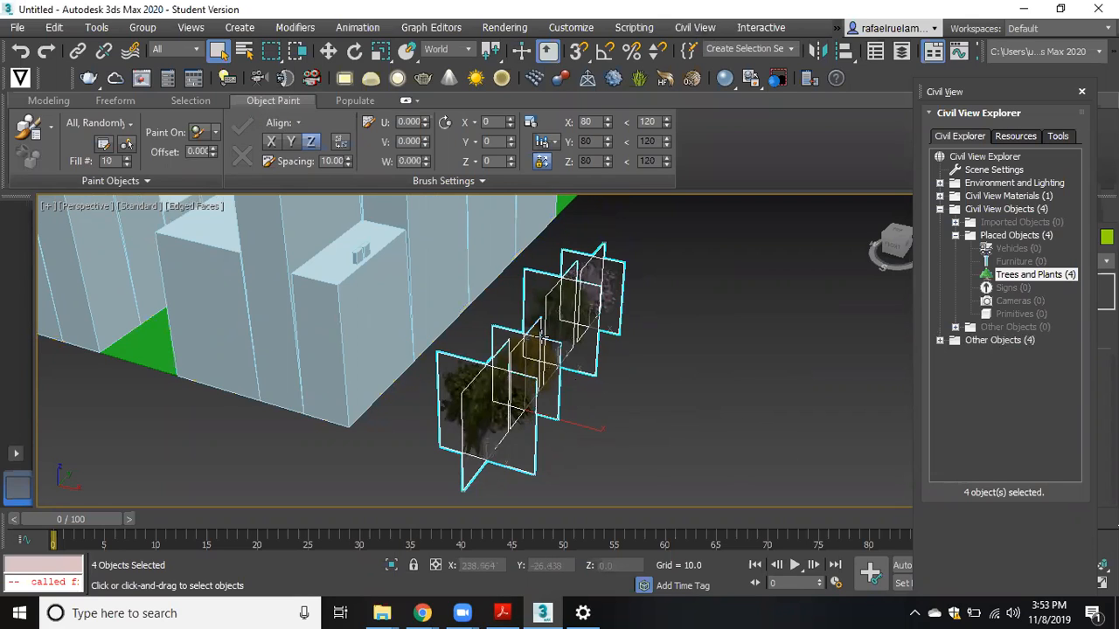
pyautogui.click(406, 103)
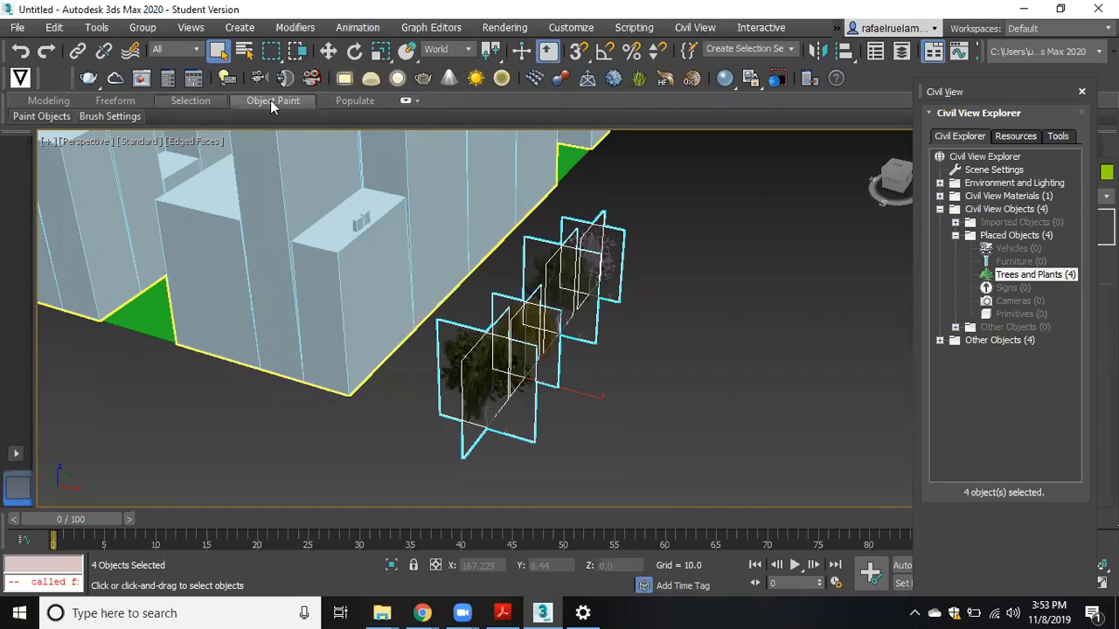
pyautogui.click(407, 103)
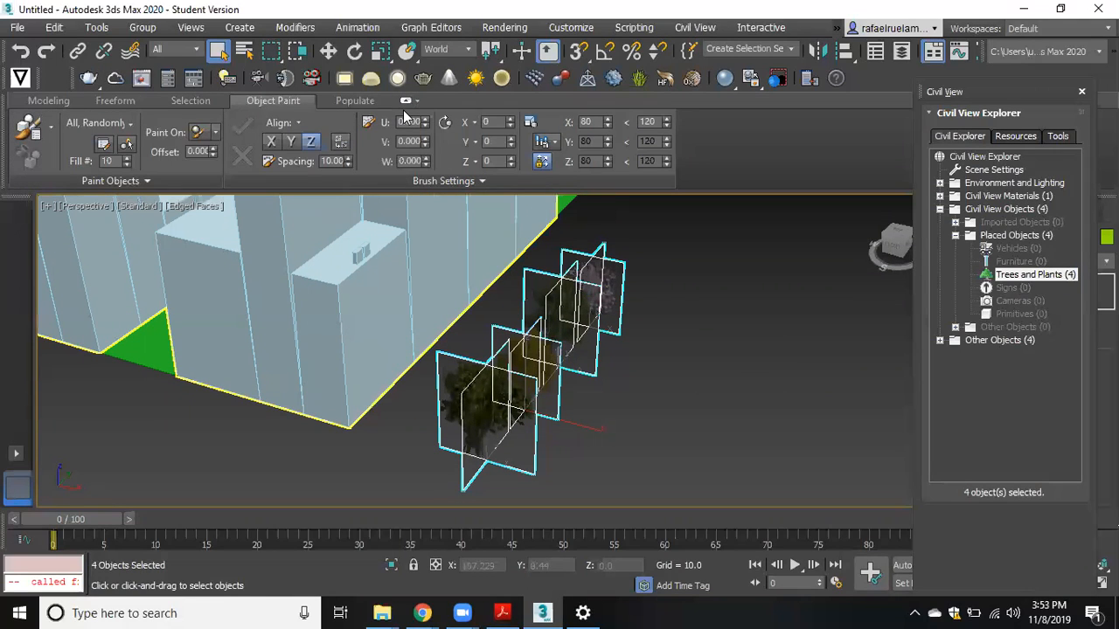
pyautogui.click(48, 101)
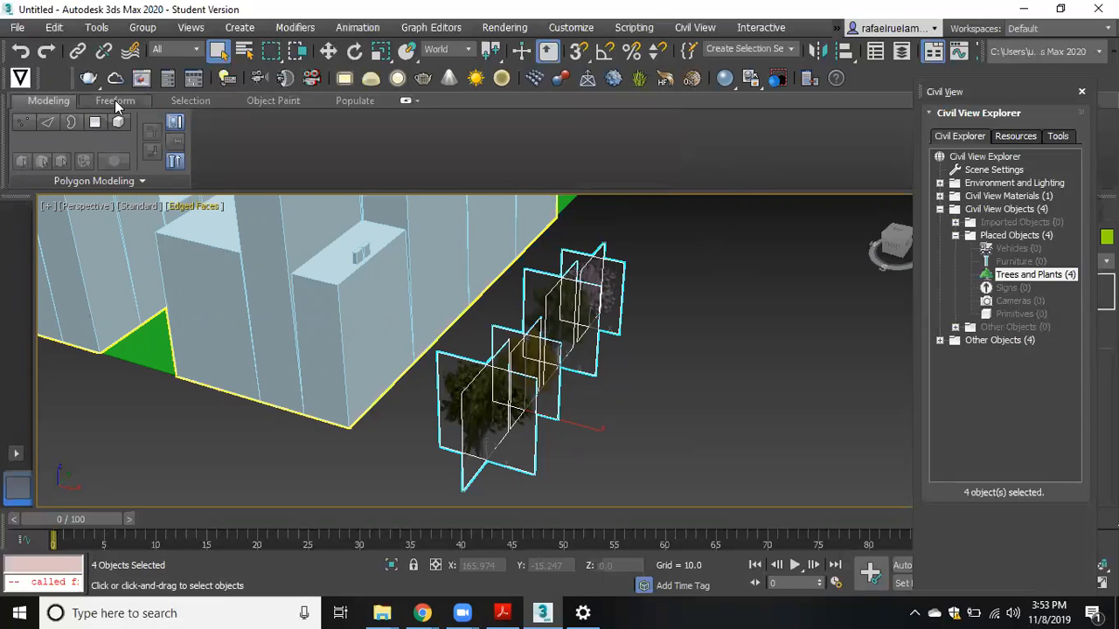
# - Add the four selected trees to the Object Paint list of paint objects
pyautogui.click(283, 99)
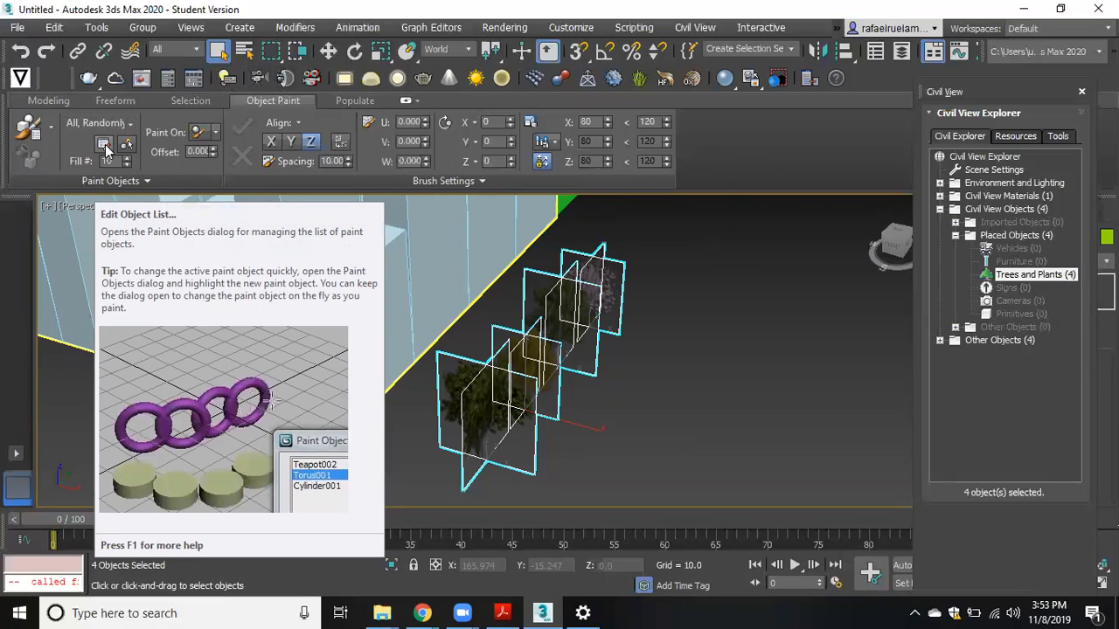
pyautogui.click(104, 145)
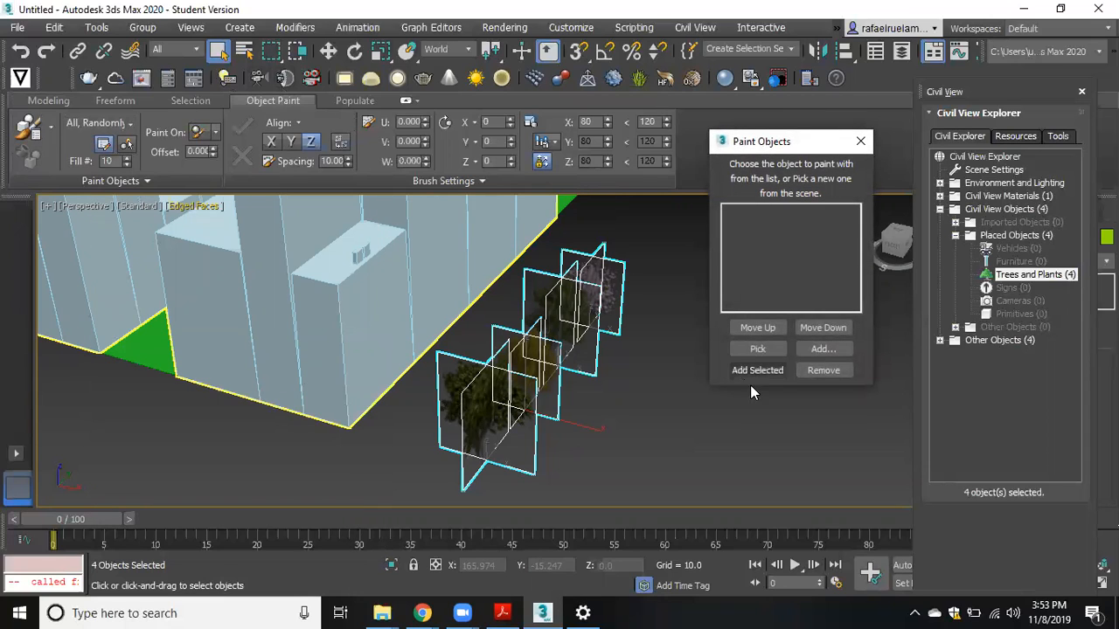
pyautogui.moveTo(781, 147); pyautogui.dragTo(761, 141)
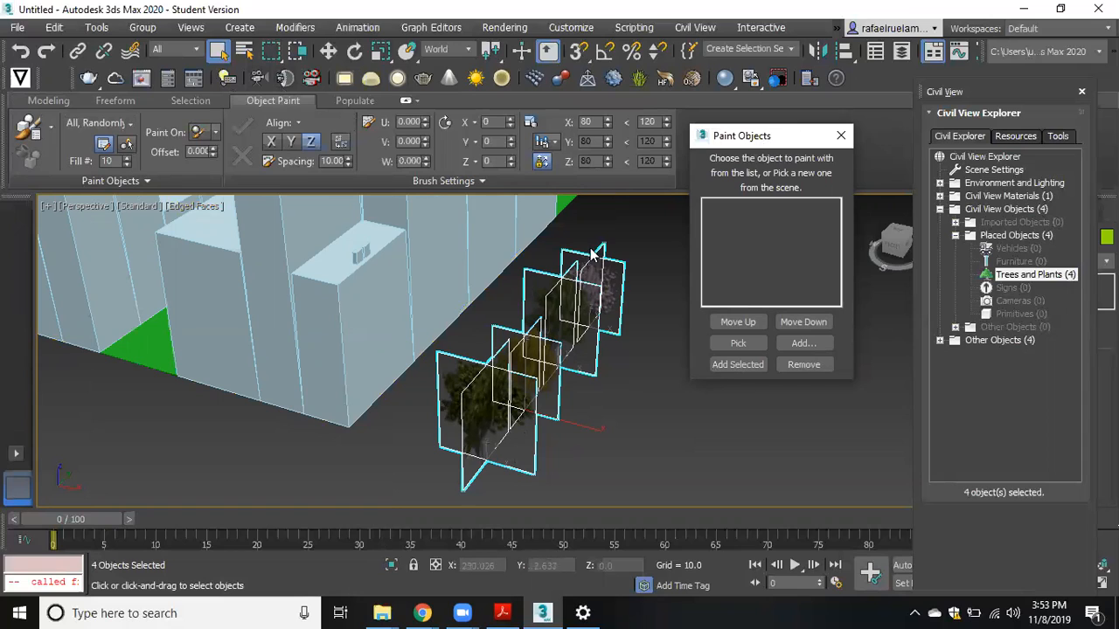
pyautogui.click(732, 365)
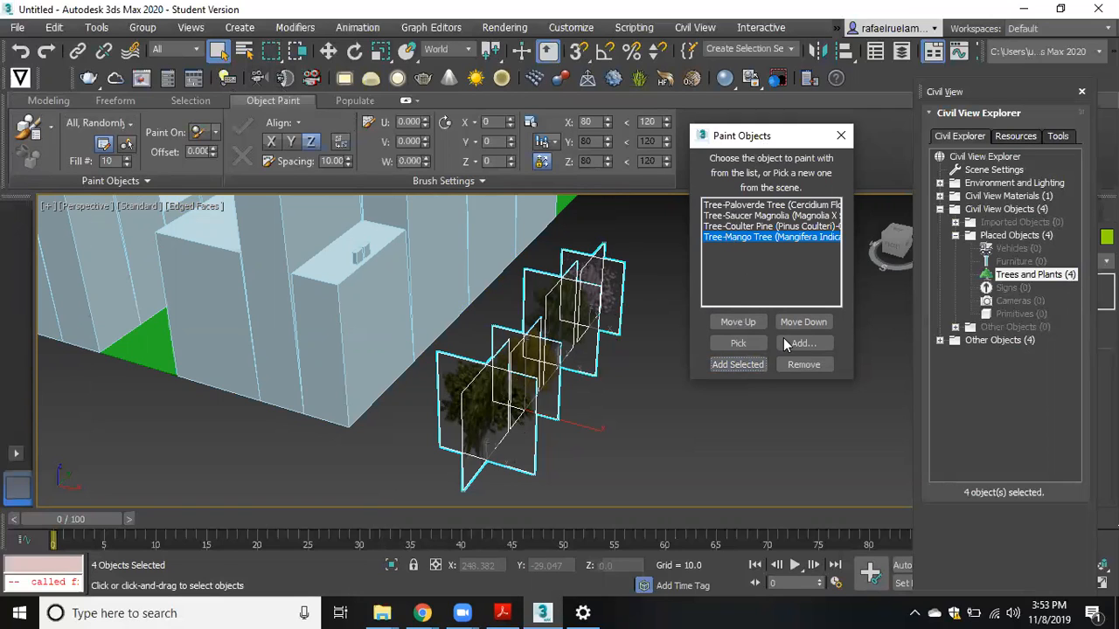
pyautogui.click(841, 135)
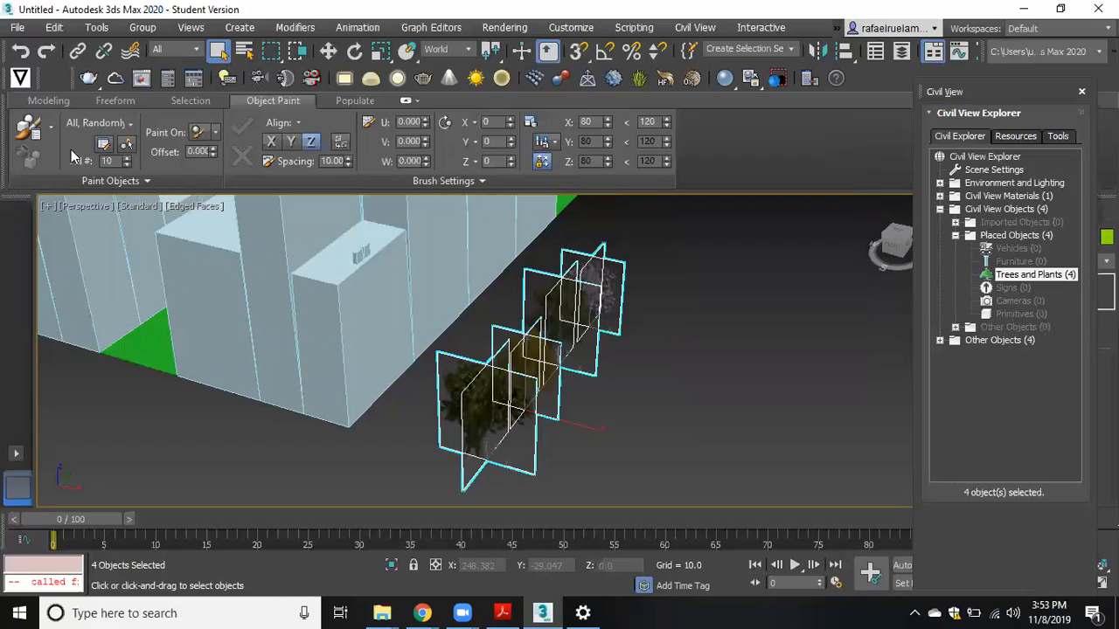
# - Set Object Paint to use all listed trees randomly and activate painting with the objects in the list
pyautogui.click(111, 127)
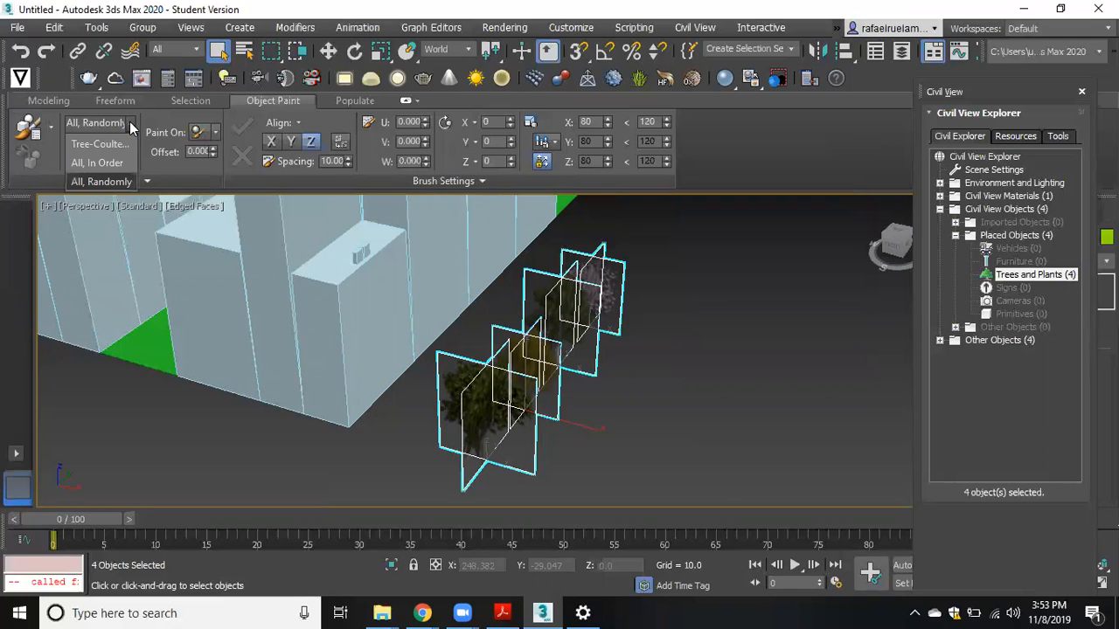
pyautogui.click(111, 183)
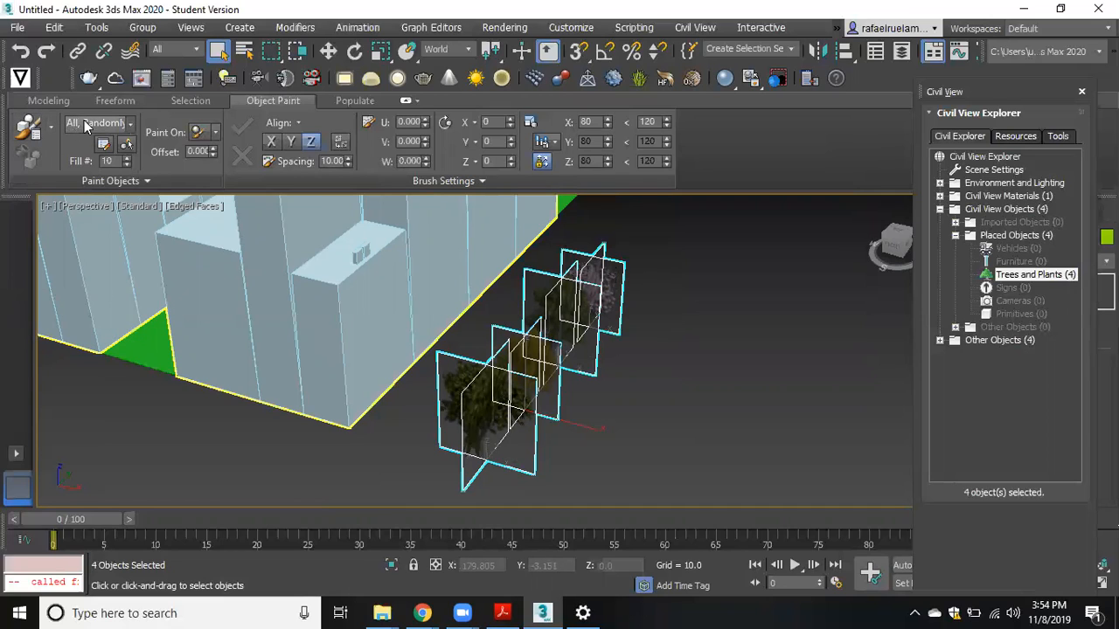
pyautogui.click(112, 123)
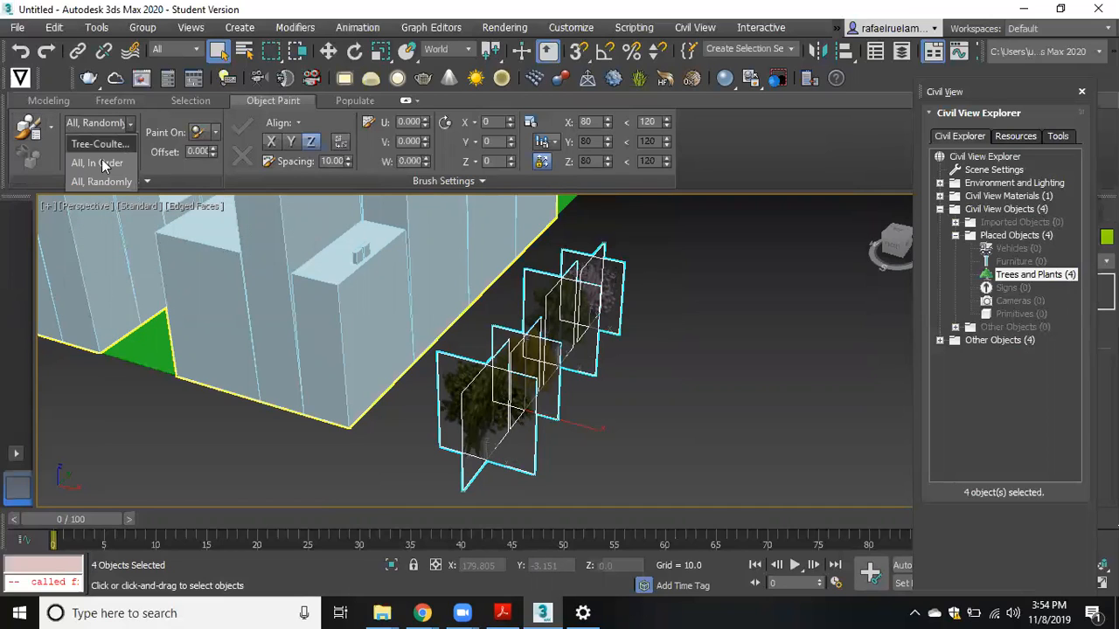
pyautogui.click(50, 129)
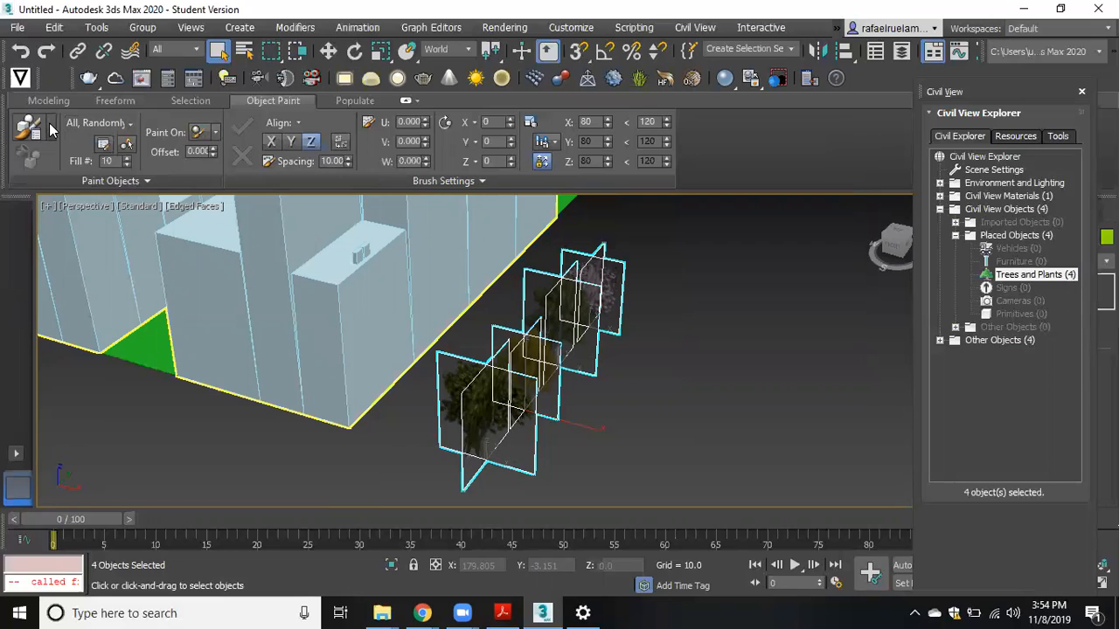
pyautogui.click(50, 129)
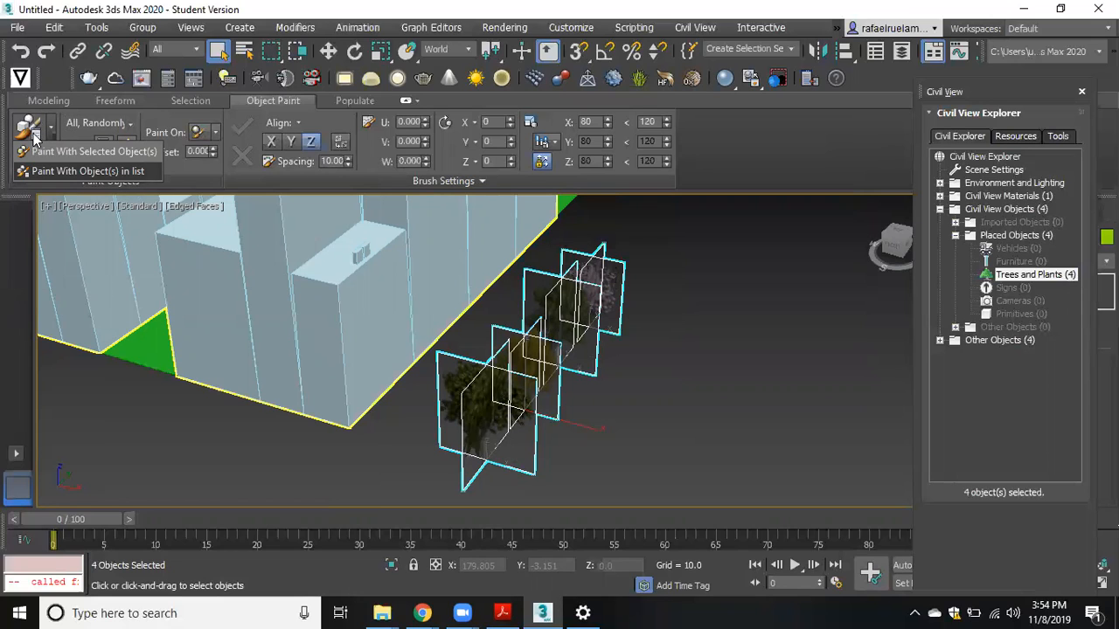
pyautogui.click(100, 170)
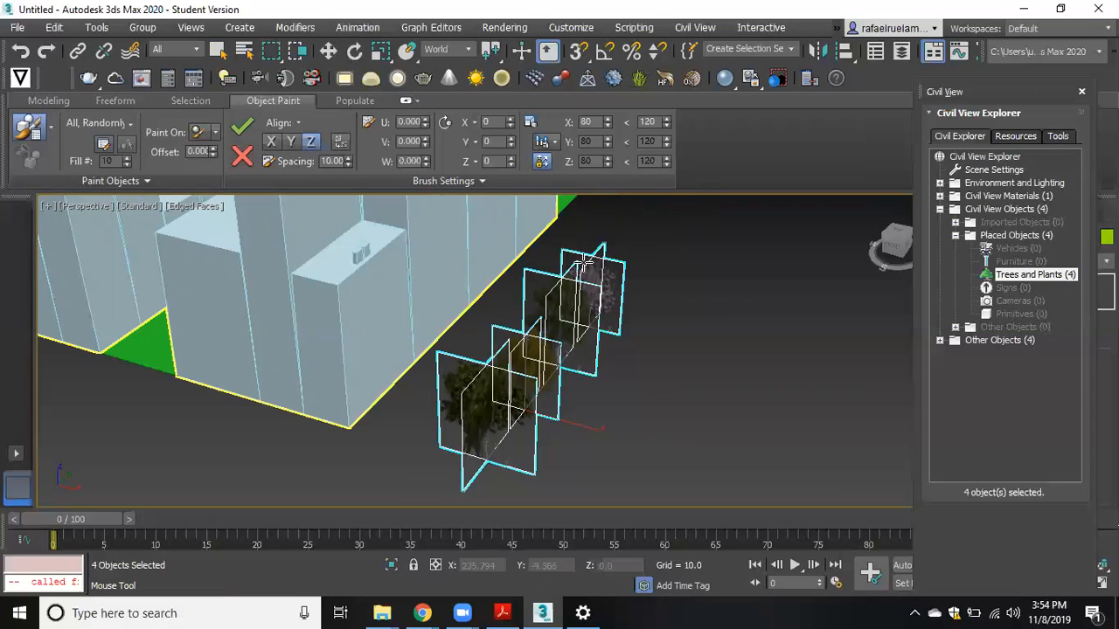
pyautogui.click(103, 144)
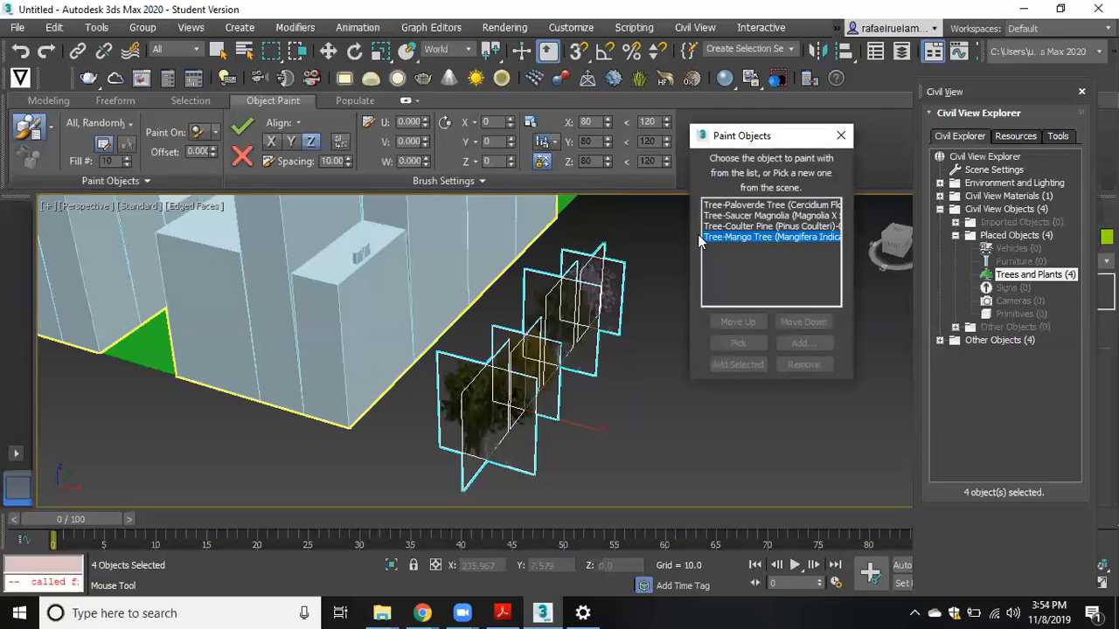
pyautogui.click(841, 137)
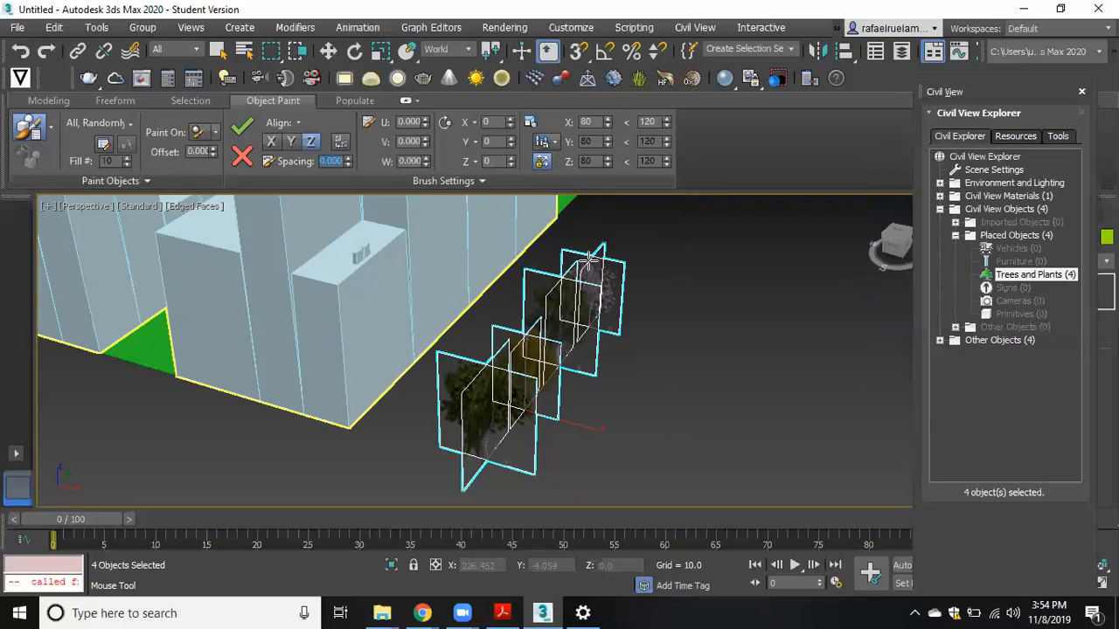
# - Set the paint brush scaling to Random with an X range of 80 to 120
pyautogui.click(732, 154)
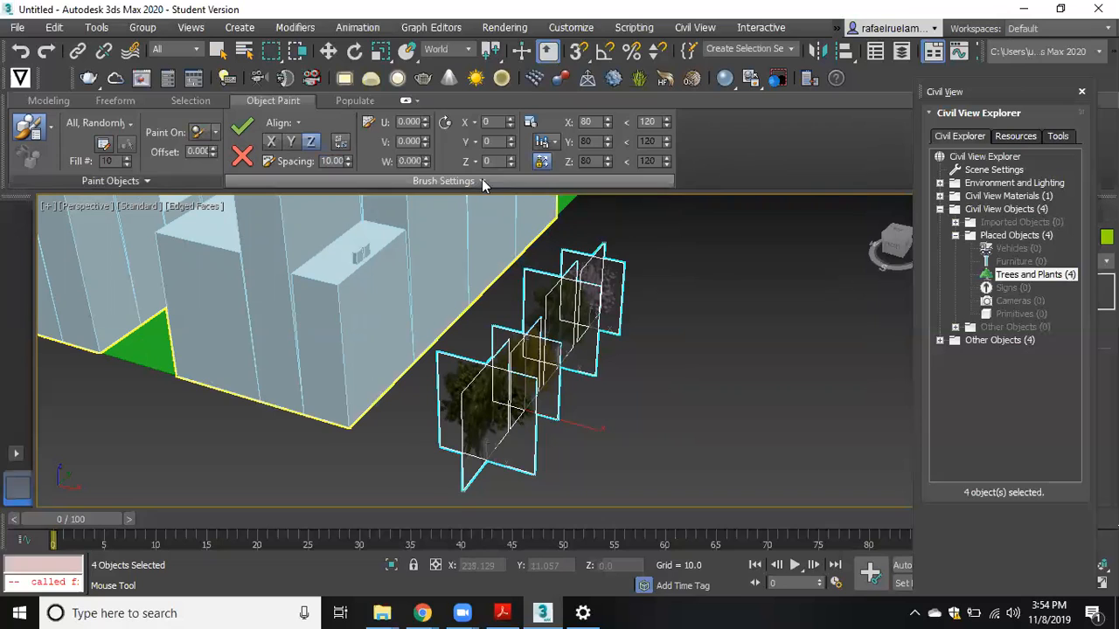
pyautogui.click(552, 145)
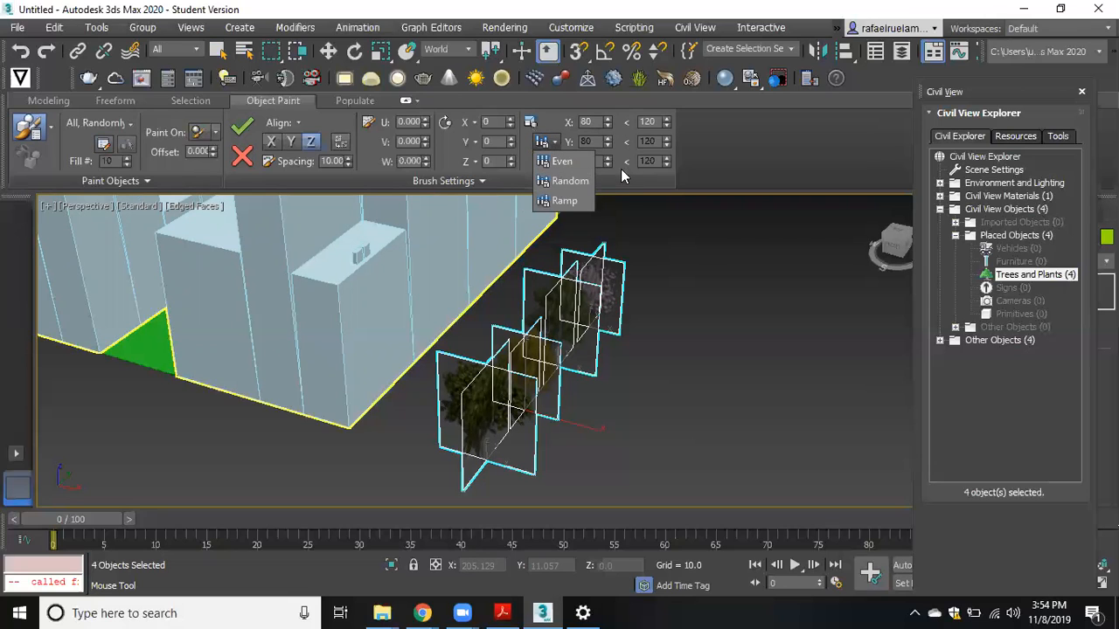
pyautogui.click(560, 182)
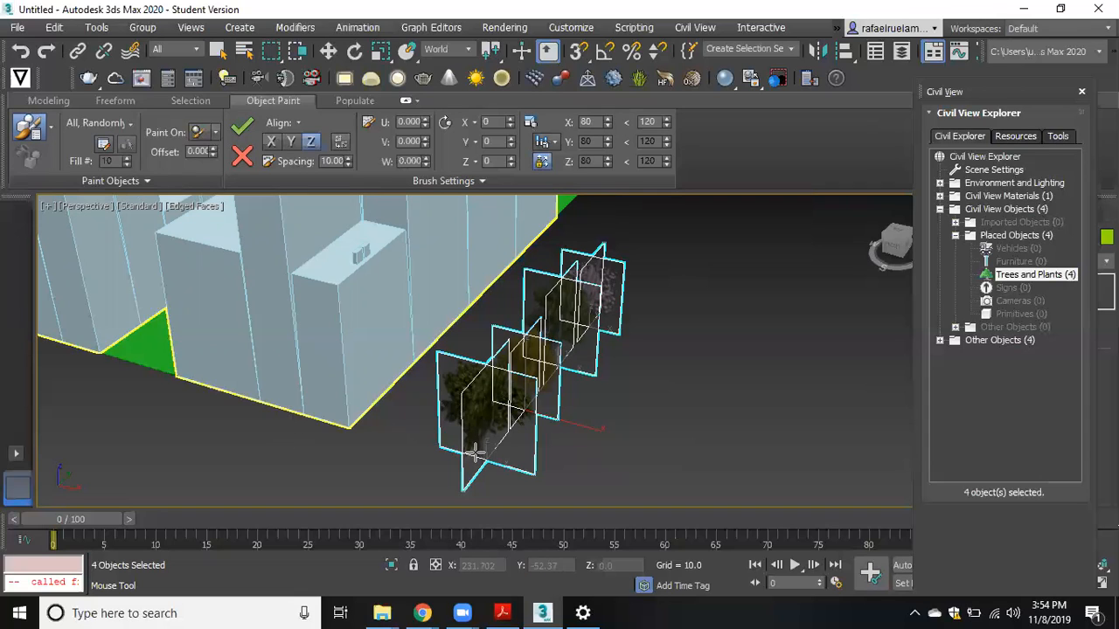
pyautogui.moveTo(657, 120); pyautogui.dragTo(634, 120)
pyautogui.click(585, 121)
pyautogui.doubleClick(596, 122)
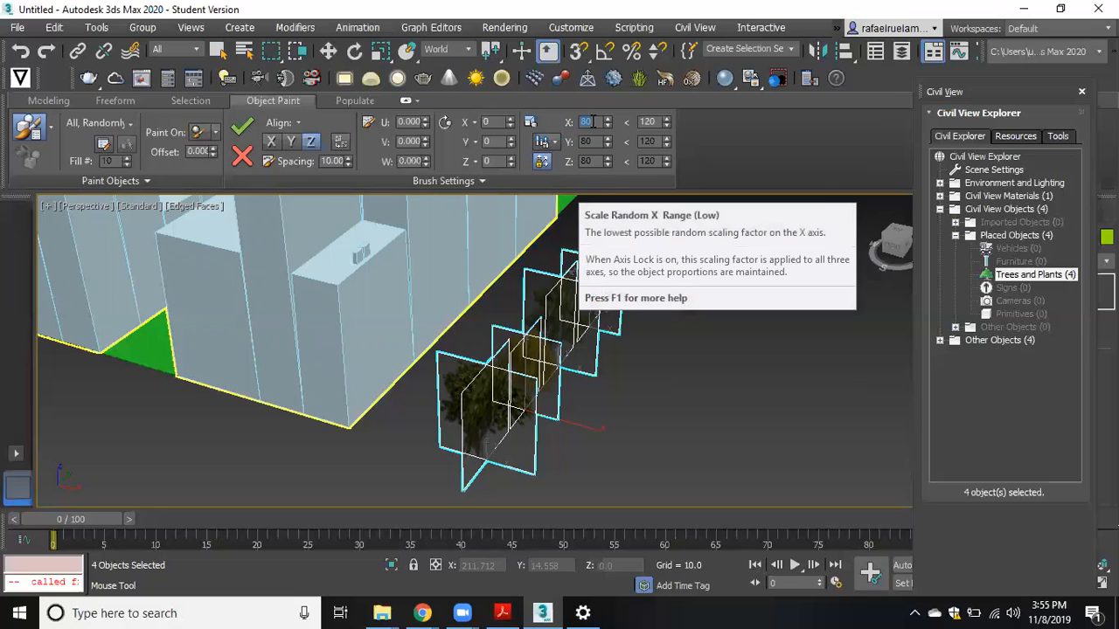
pyautogui.doubleClick(651, 123)
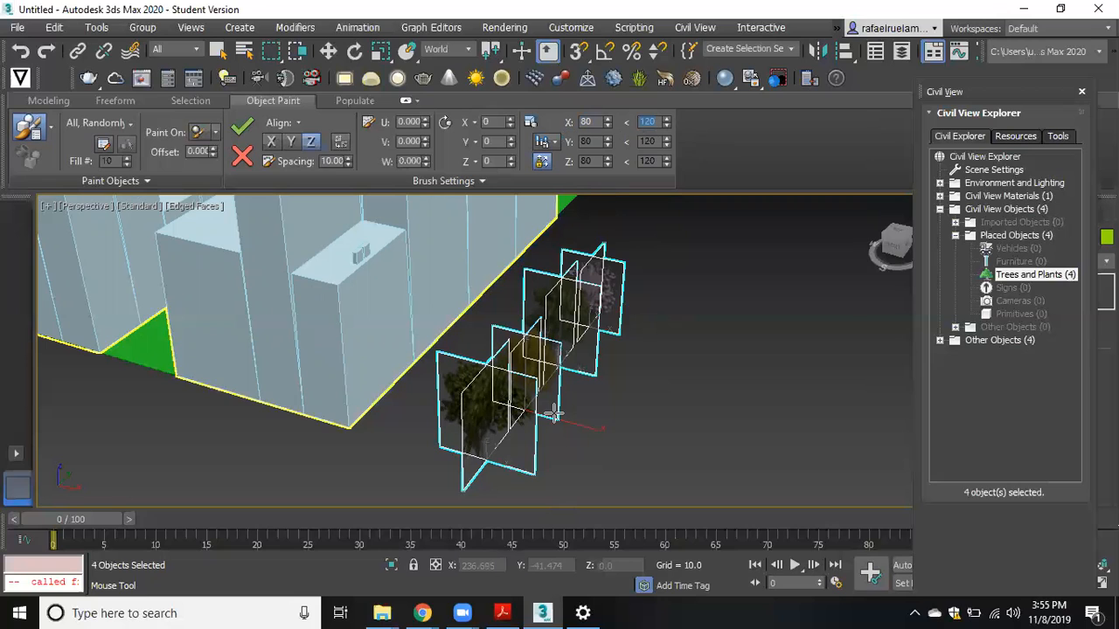
# - Leave paint mode and select the green ground plane between the buildings
pyautogui.scroll(-2, 645, 298)
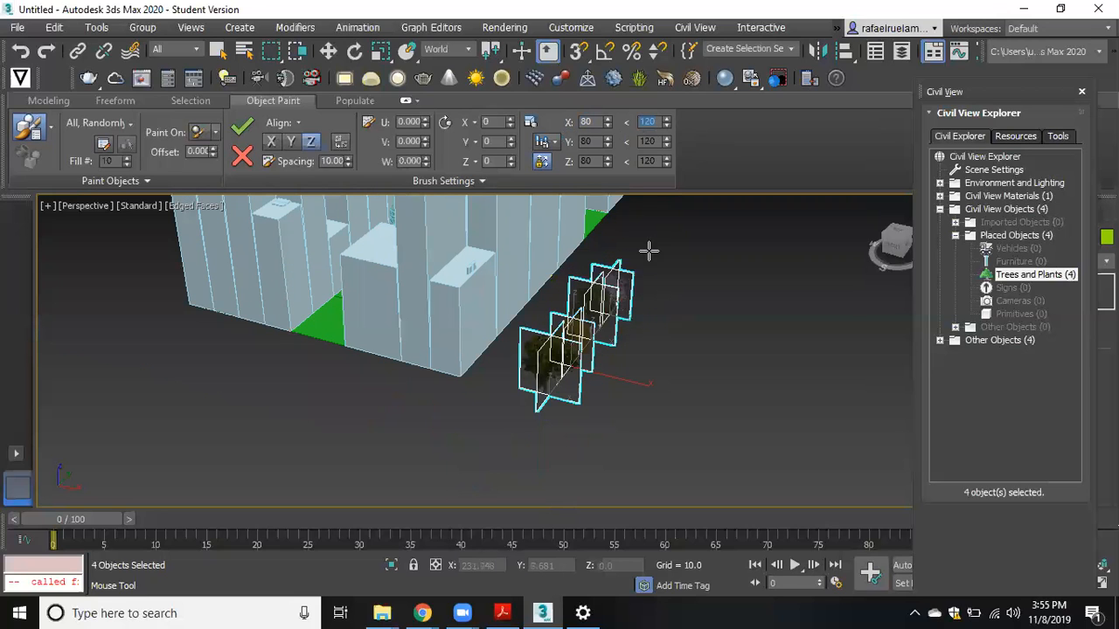
pyautogui.moveTo(629, 300); pyautogui.dragTo(612, 320, button='middle')
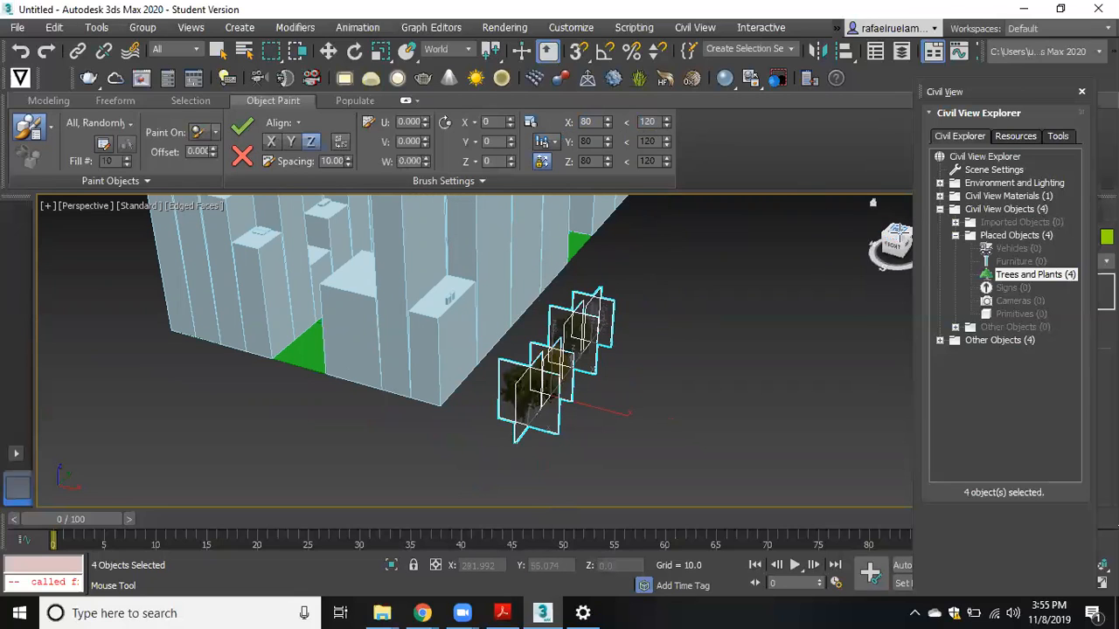
pyautogui.click(897, 229)
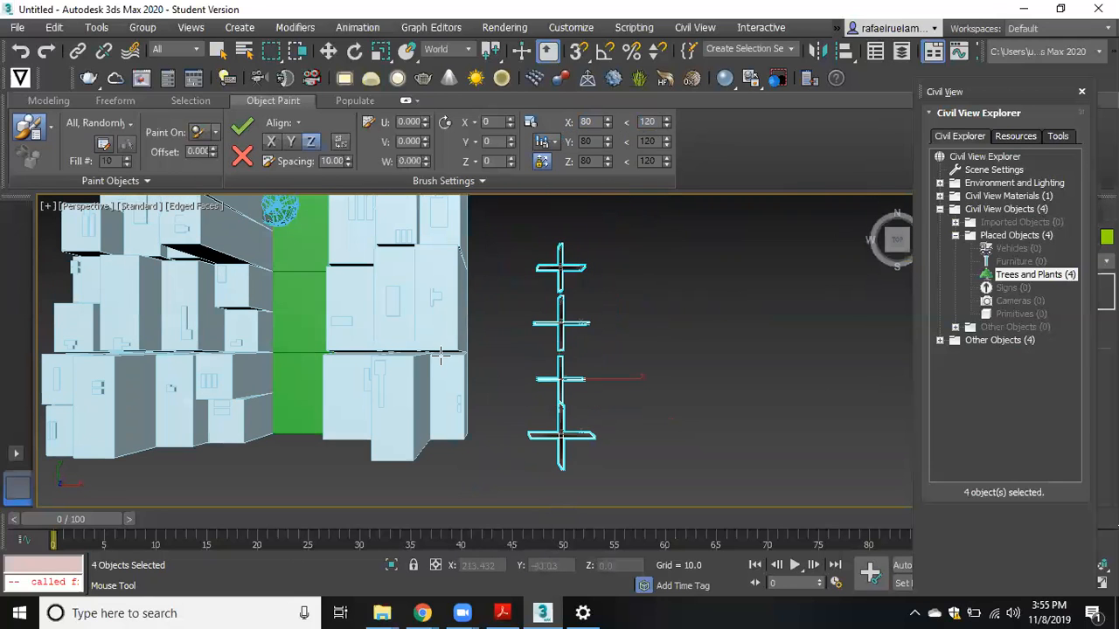
pyautogui.scroll(-2, 373, 348)
pyautogui.moveTo(376, 349); pyautogui.dragTo(557, 390, button='middle')
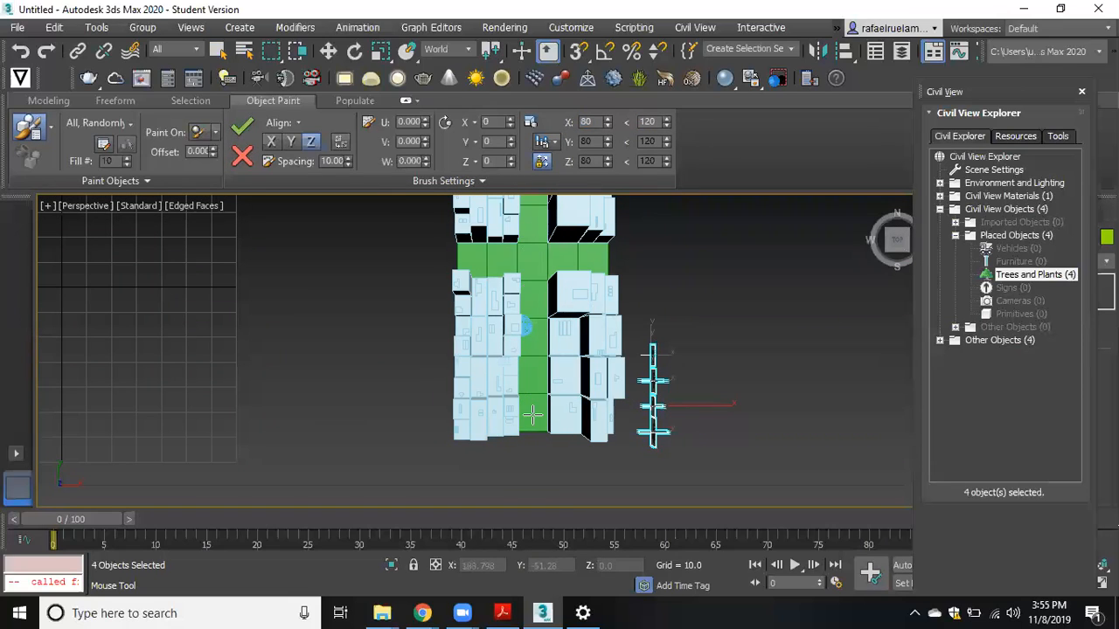
pyautogui.scroll(2, 533, 411)
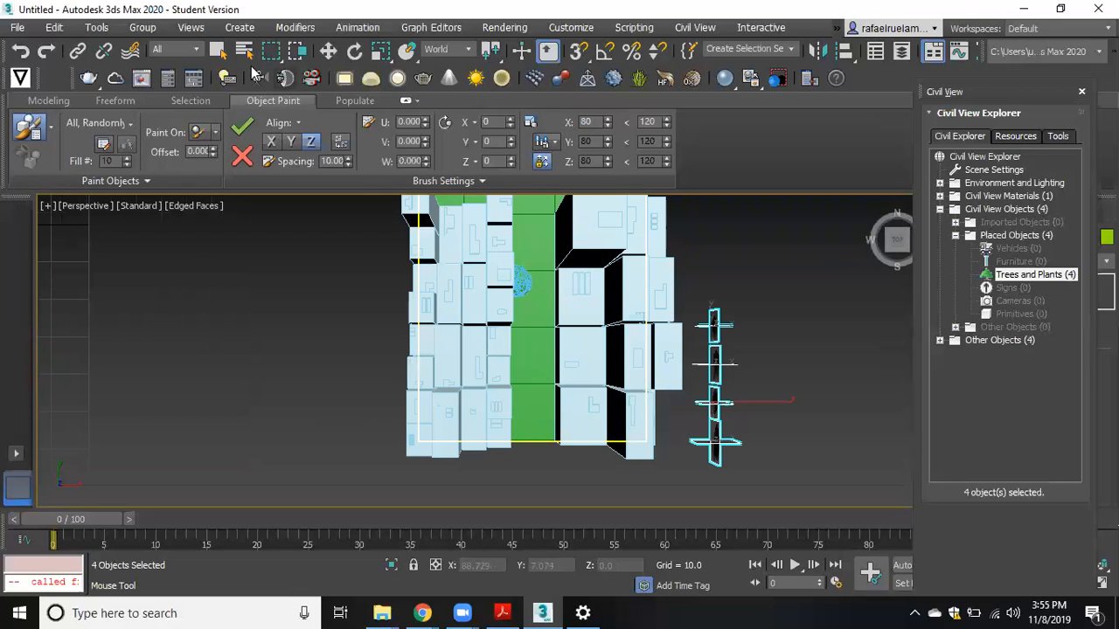
pyautogui.click(217, 51)
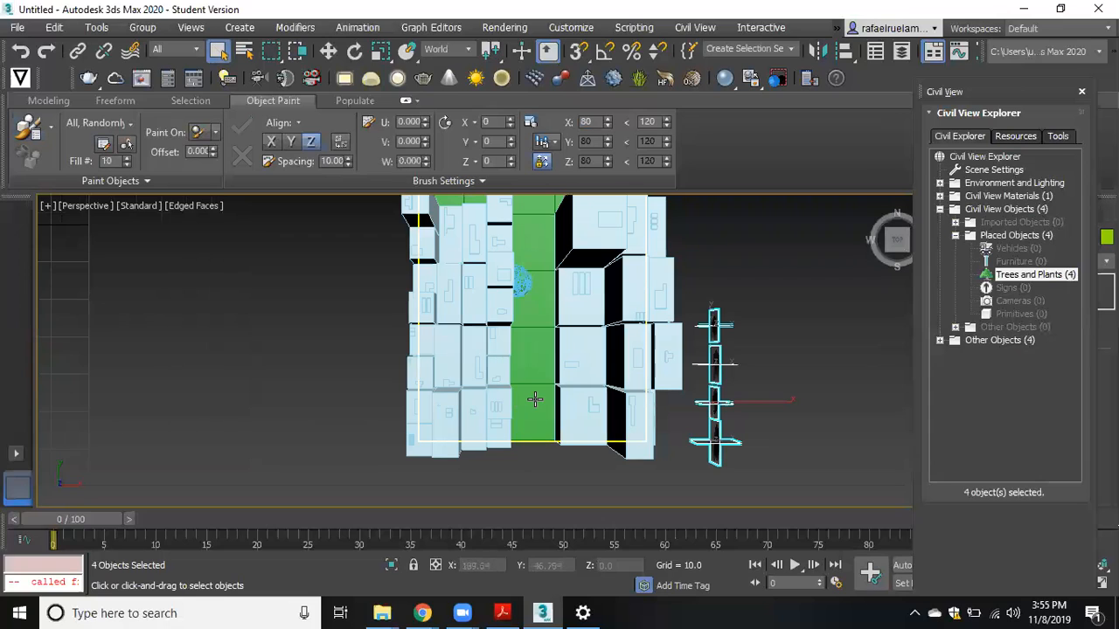
pyautogui.click(533, 400)
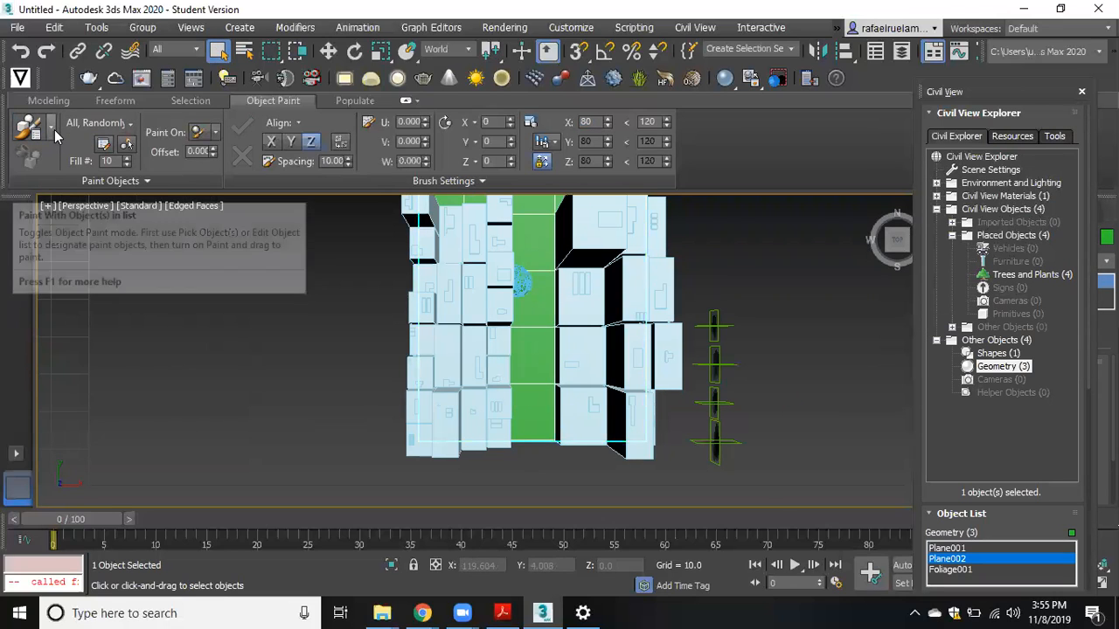
# - Set painting to Selected Objects and paint a row of listed trees along the left side of the green strip
pyautogui.click(215, 137)
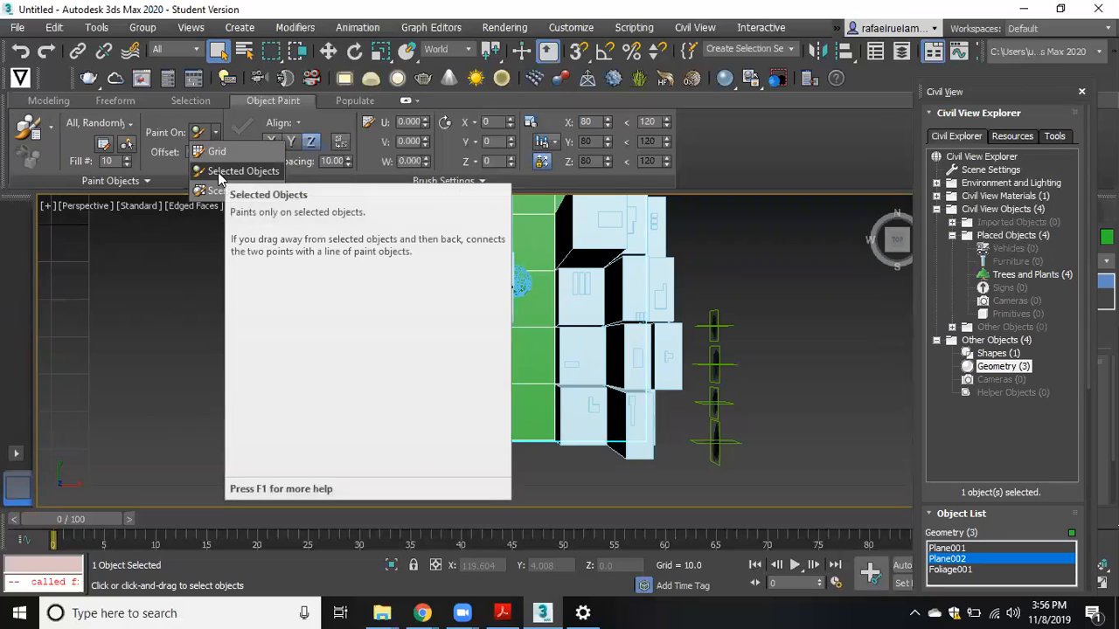
pyautogui.click(218, 173)
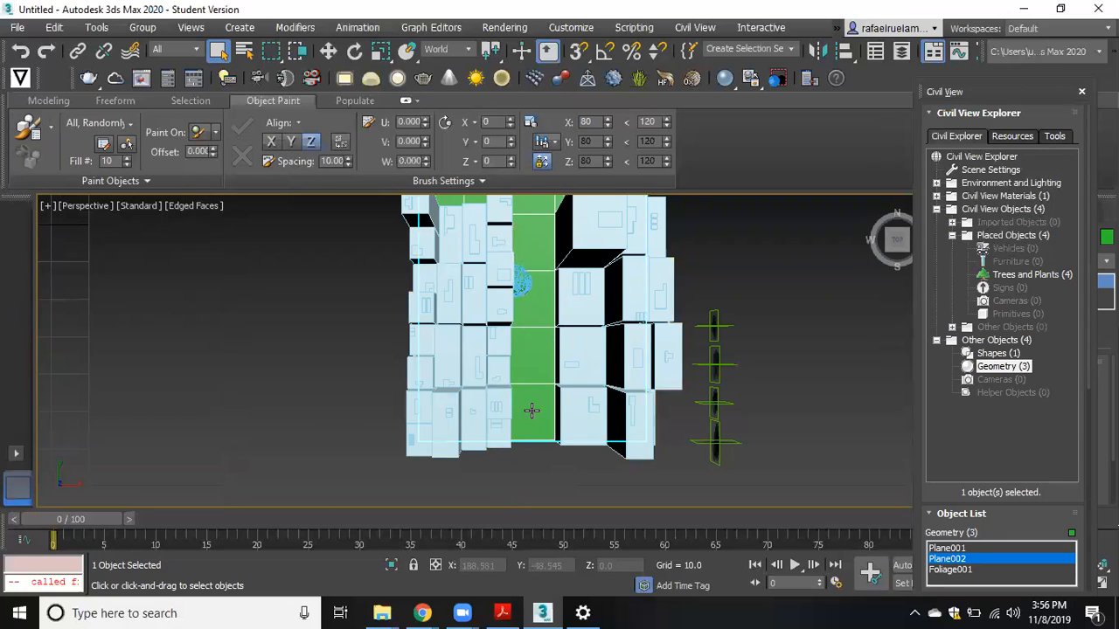
pyautogui.click(33, 131)
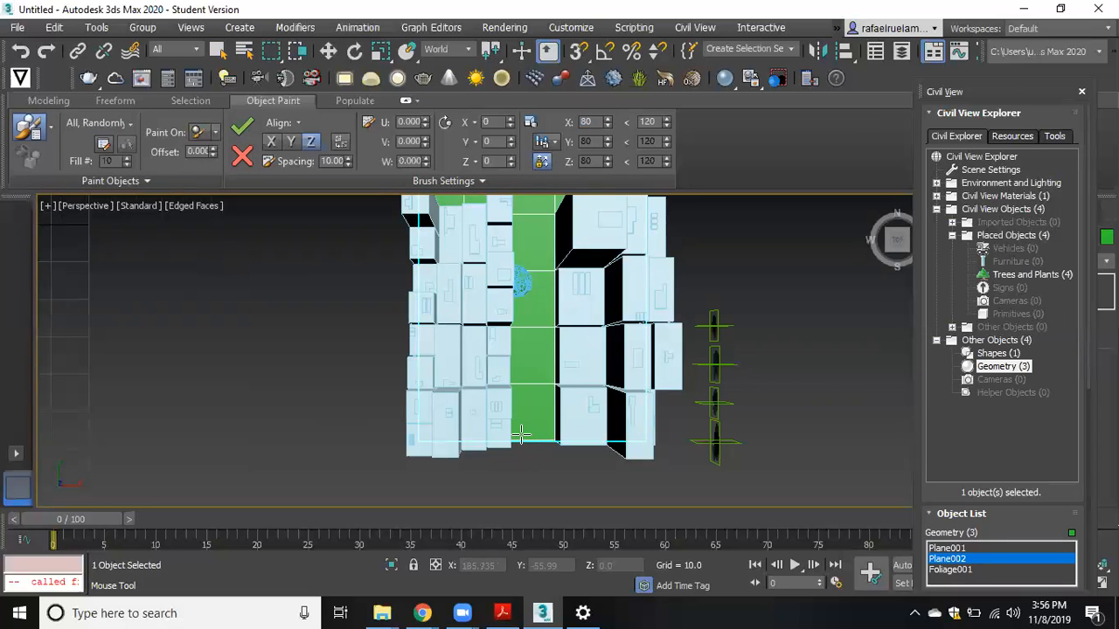
pyautogui.moveTo(521, 434); pyautogui.dragTo(523, 200)
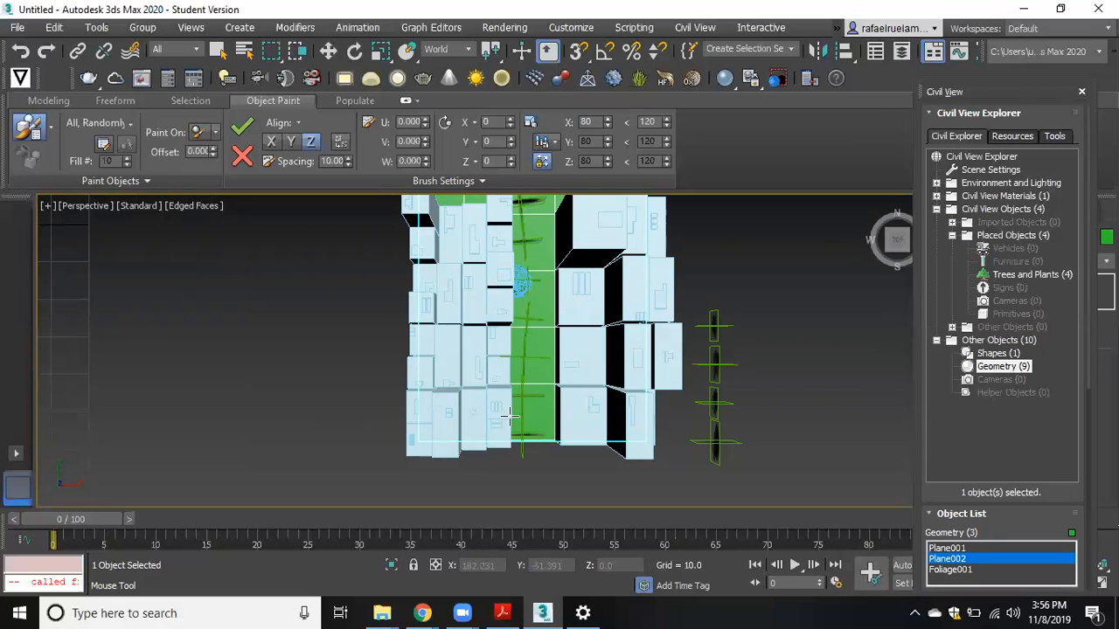
# - Examine the painted row of trees on the green strip up close from several angles
pyautogui.keyDown('alt'); pyautogui.moveTo(523, 424); pyautogui.dragTo(486, 285, button='middle'); pyautogui.keyUp('alt')
pyautogui.keyDown('alt'); pyautogui.moveTo(583, 268); pyautogui.dragTo(492, 262, button='middle'); pyautogui.keyUp('alt')
pyautogui.scroll(5, 438, 350)
pyautogui.scroll(-3, 518, 392)
pyautogui.moveTo(540, 431); pyautogui.dragTo(507, 421, button='middle')
pyautogui.scroll(2, 508, 431)
pyautogui.scroll(4, 467, 405)
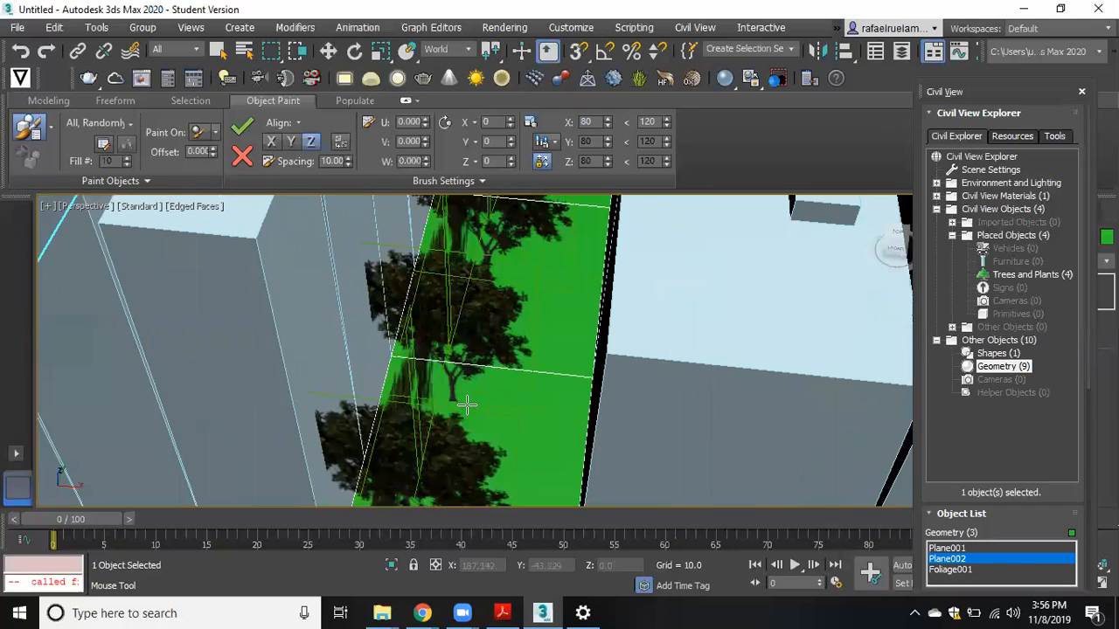
pyautogui.scroll(-2, 468, 406)
pyautogui.scroll(-4, 487, 354)
pyautogui.scroll(2, 455, 424)
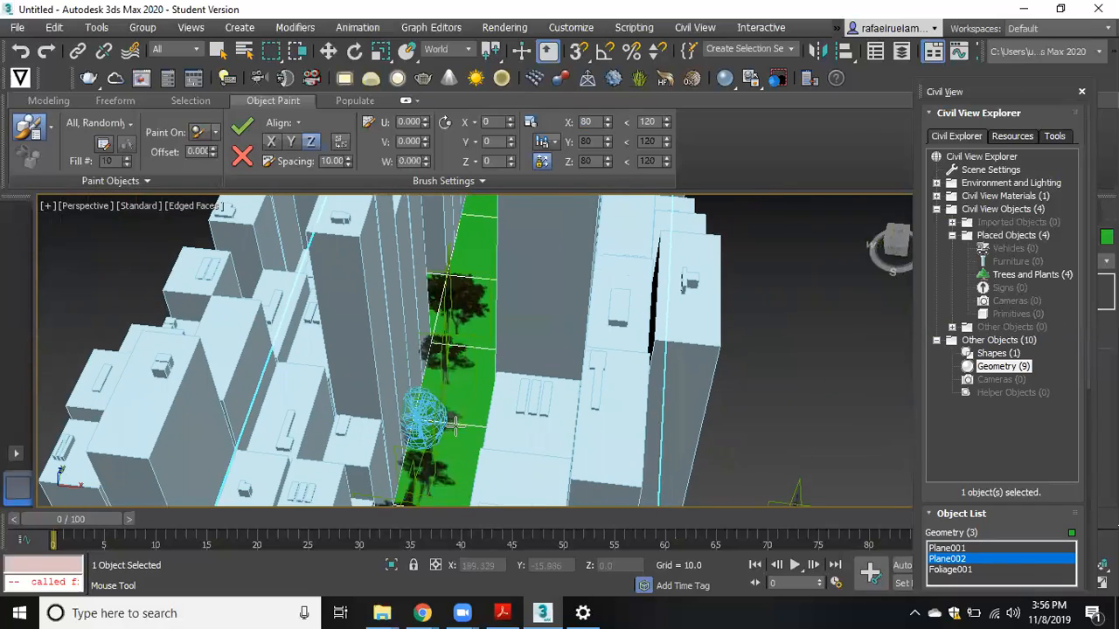
# - From the top view, continue painting random trees along the left side of the green strip toward its far end
pyautogui.scroll(-5, 464, 399)
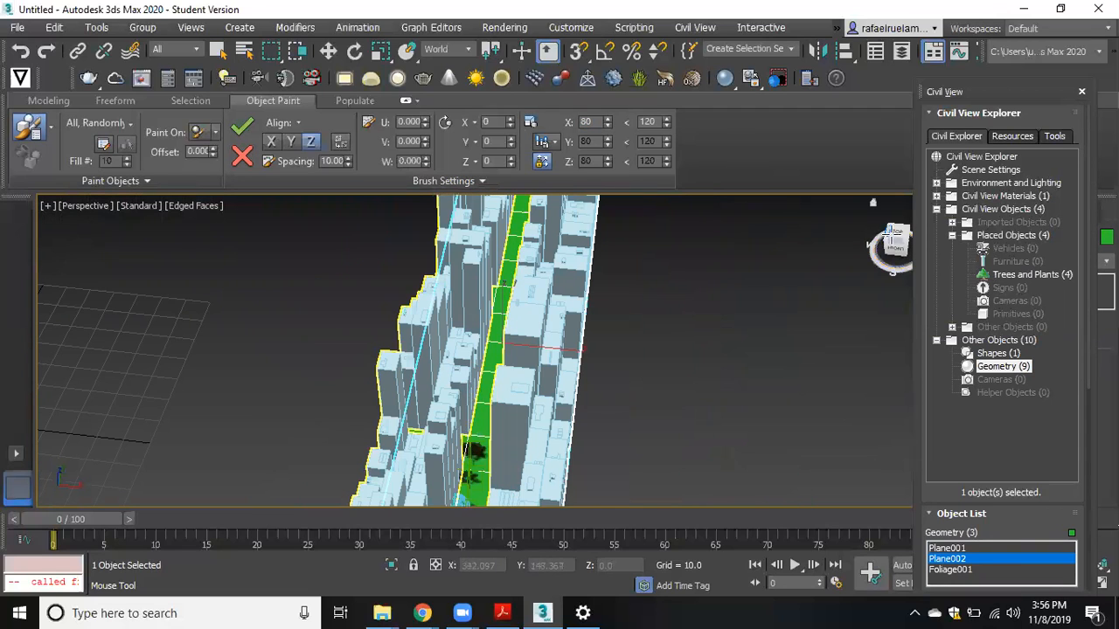
pyautogui.click(895, 233)
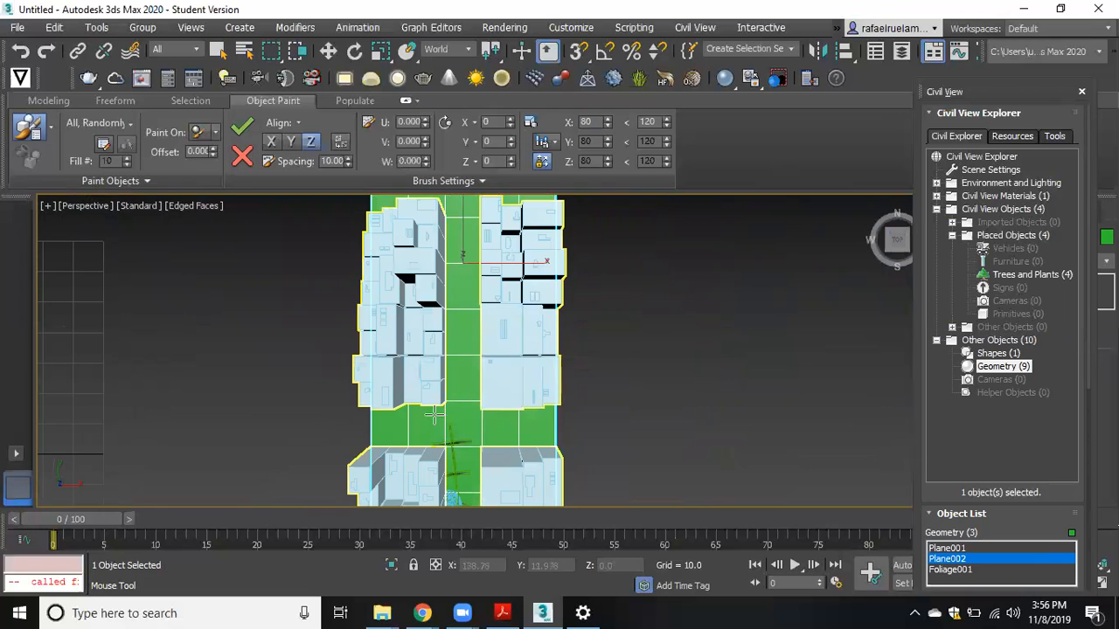
pyautogui.scroll(-2, 463, 411)
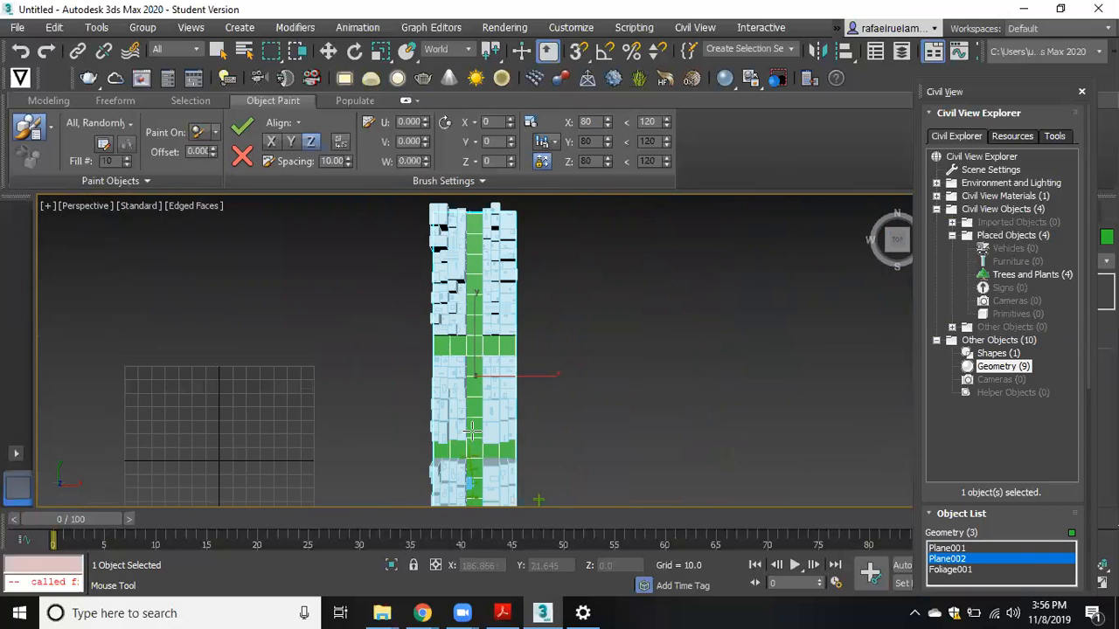
pyautogui.scroll(2, 471, 452)
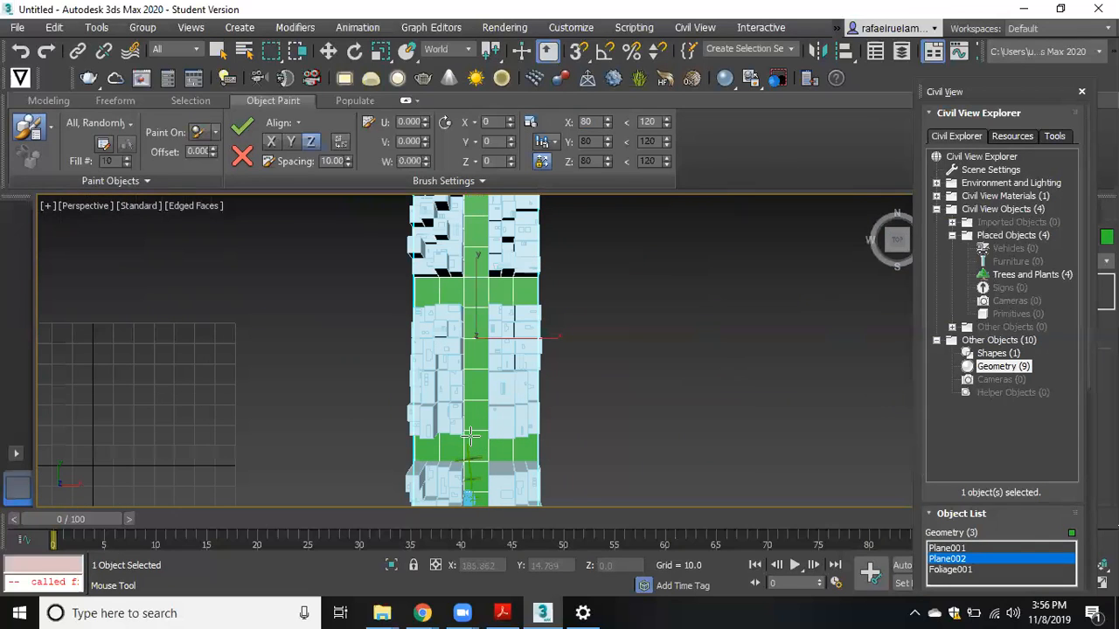
pyautogui.moveTo(470, 436); pyautogui.dragTo(469, 208)
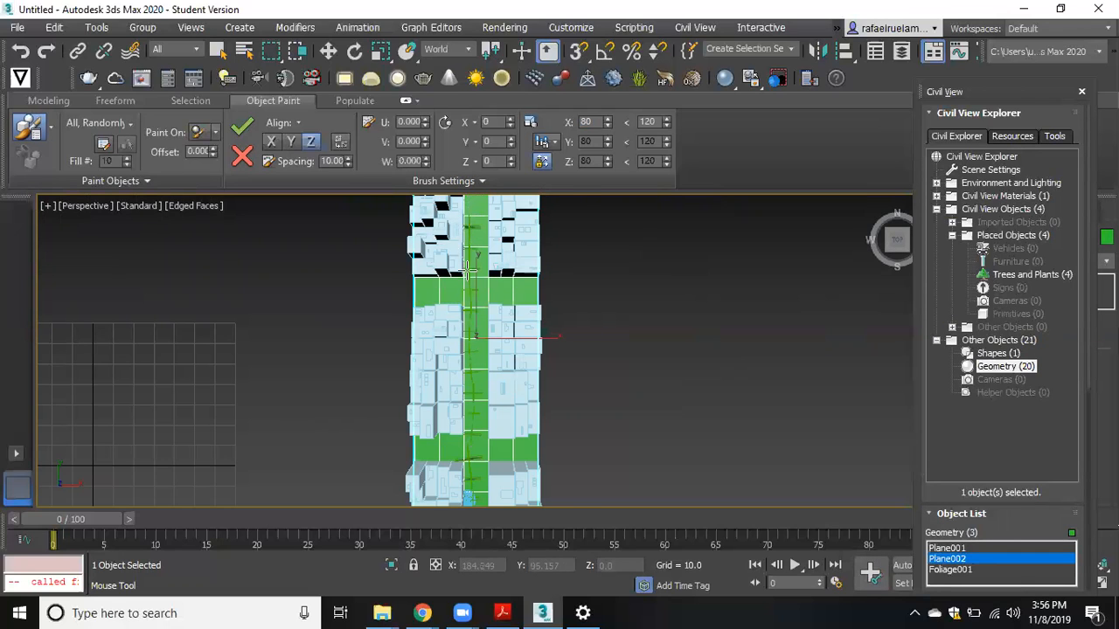
# - Paint random trees along the rest of the strip's far end and back down its right side to the near end
pyautogui.scroll(-3, 464, 349)
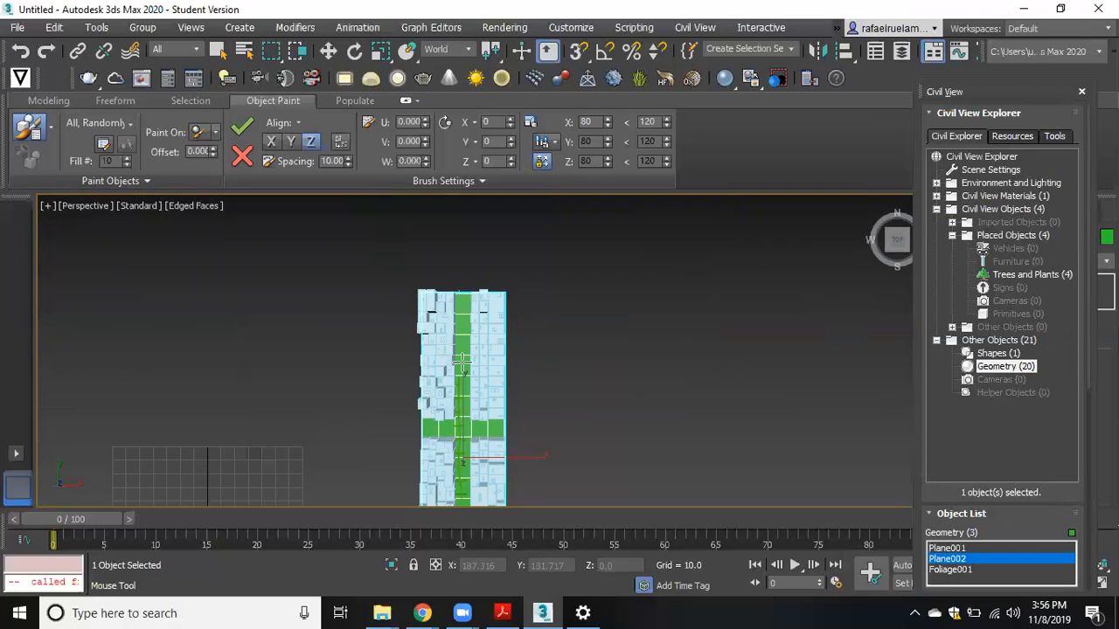
pyautogui.moveTo(459, 305)
pyautogui.mouseDown()
pyautogui.moveTo(458, 289)
pyautogui.moveTo(466, 299)
pyautogui.mouseUp()
pyautogui.moveTo(469, 358); pyautogui.dragTo(473, 437)
pyautogui.scroll(-3, 472, 437)
pyautogui.scroll(6, 477, 377)
pyautogui.moveTo(477, 377); pyautogui.dragTo(479, 481)
pyautogui.scroll(-3, 486, 461)
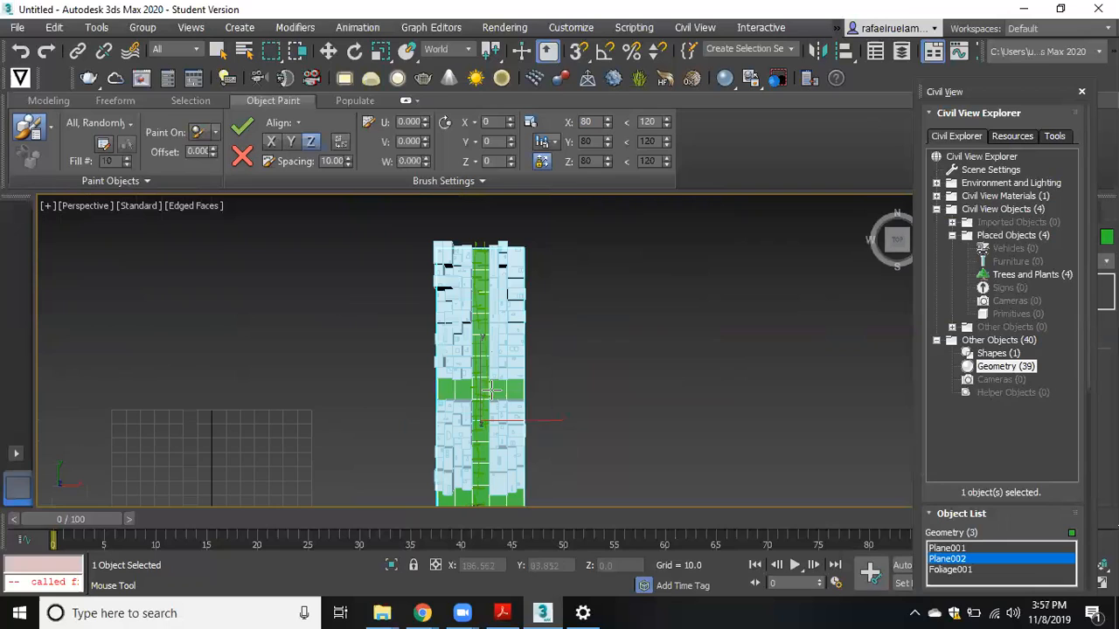
pyautogui.moveTo(490, 438); pyautogui.dragTo(516, 271, button='middle')
pyautogui.moveTo(505, 264); pyautogui.dragTo(507, 426)
# - Examine the painted trees on both sides of the green strip in perspective from its near end
pyautogui.keyDown('alt'); pyautogui.moveTo(507, 423); pyautogui.dragTo(506, 348, button='middle'); pyautogui.keyUp('alt')
pyautogui.scroll(6, 514, 353)
pyautogui.keyDown('alt'); pyautogui.moveTo(505, 282); pyautogui.dragTo(472, 424, button='middle'); pyautogui.keyUp('alt')
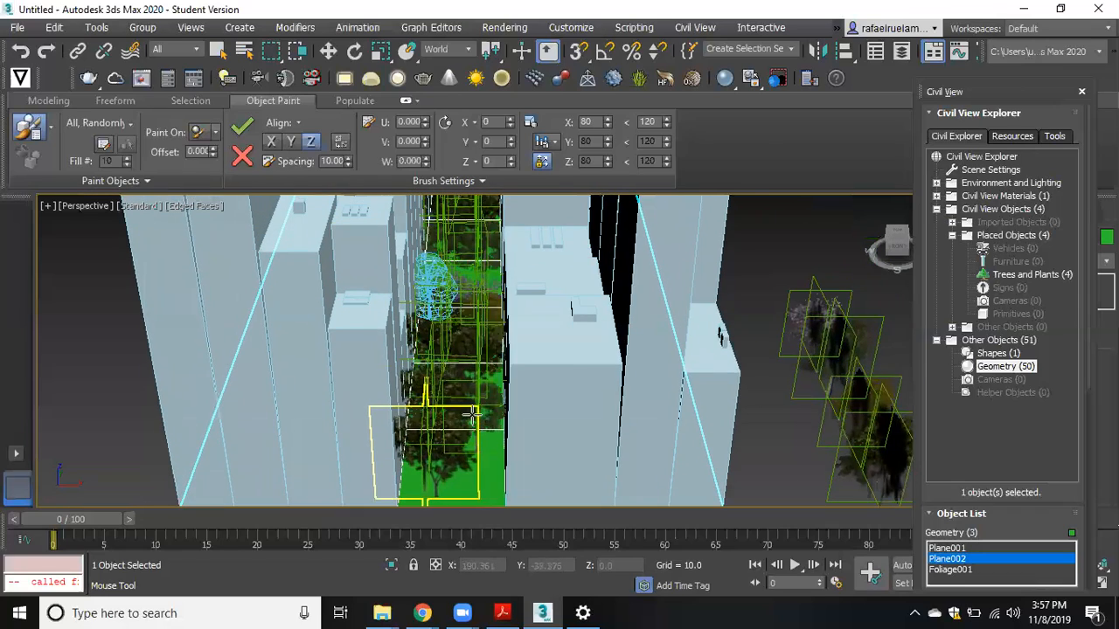
pyautogui.scroll(-2, 472, 416)
pyautogui.scroll(2, 472, 416)
pyautogui.scroll(-2, 472, 415)
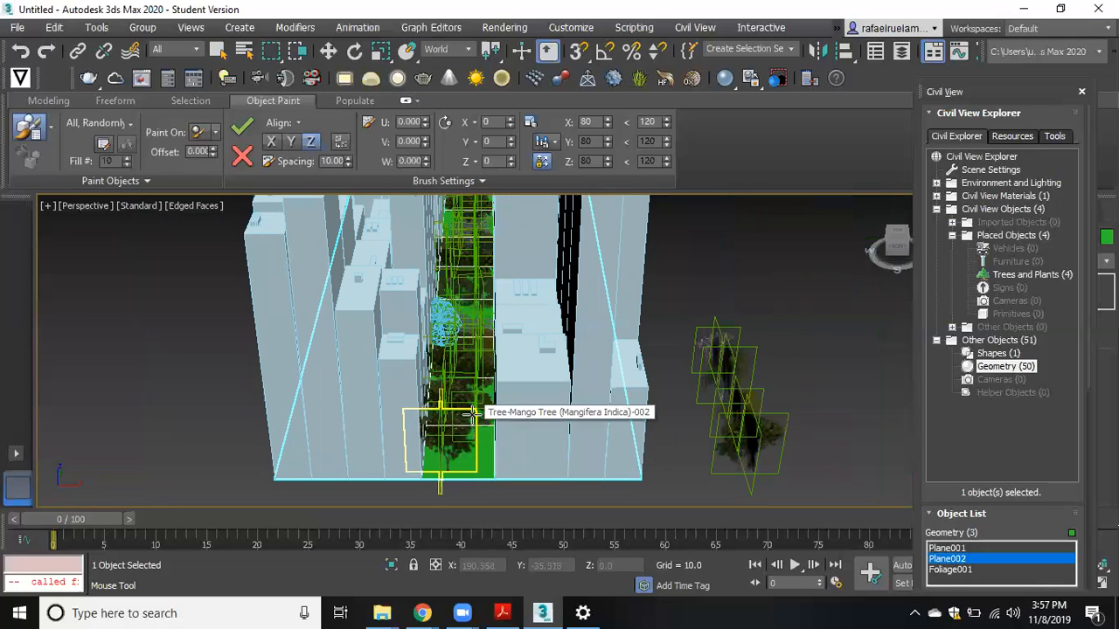
pyautogui.scroll(2, 472, 412)
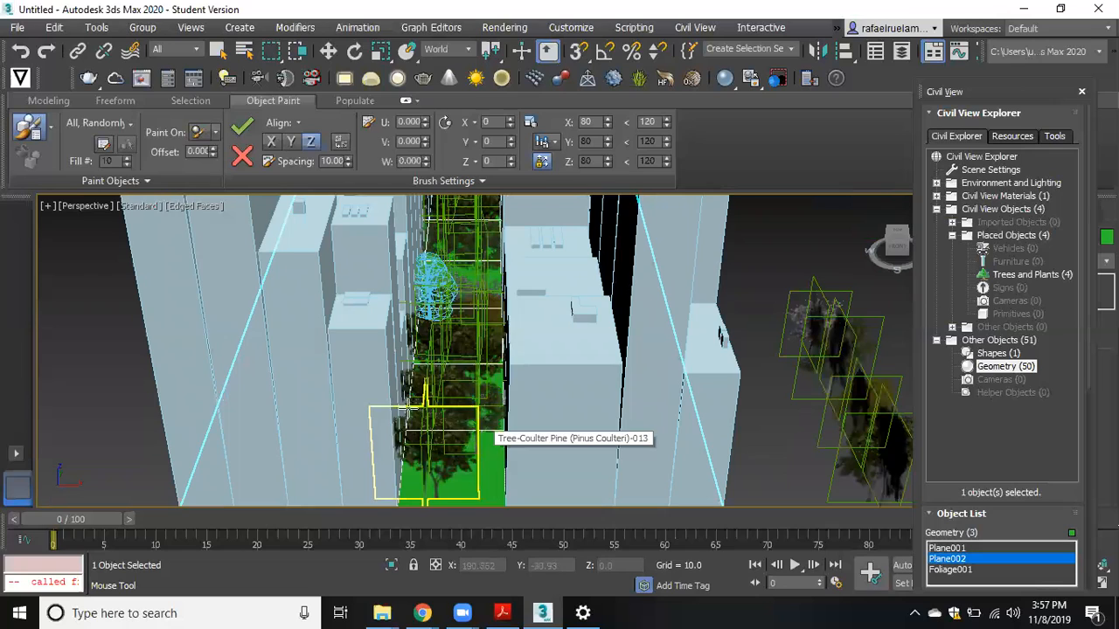
pyautogui.scroll(-3, 389, 393)
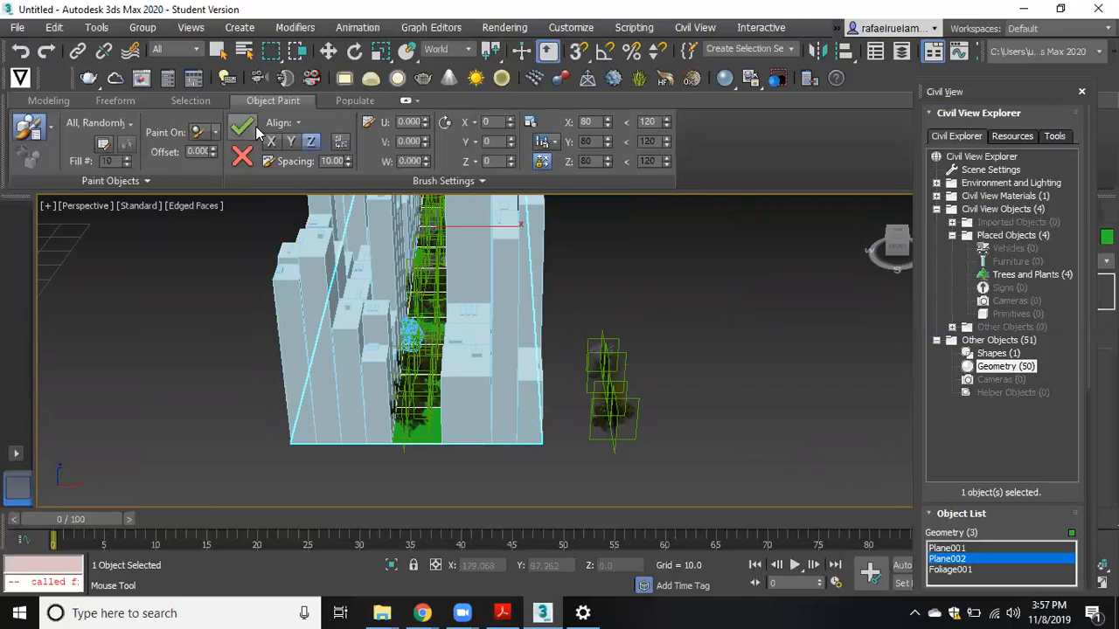
pyautogui.moveTo(462, 613)
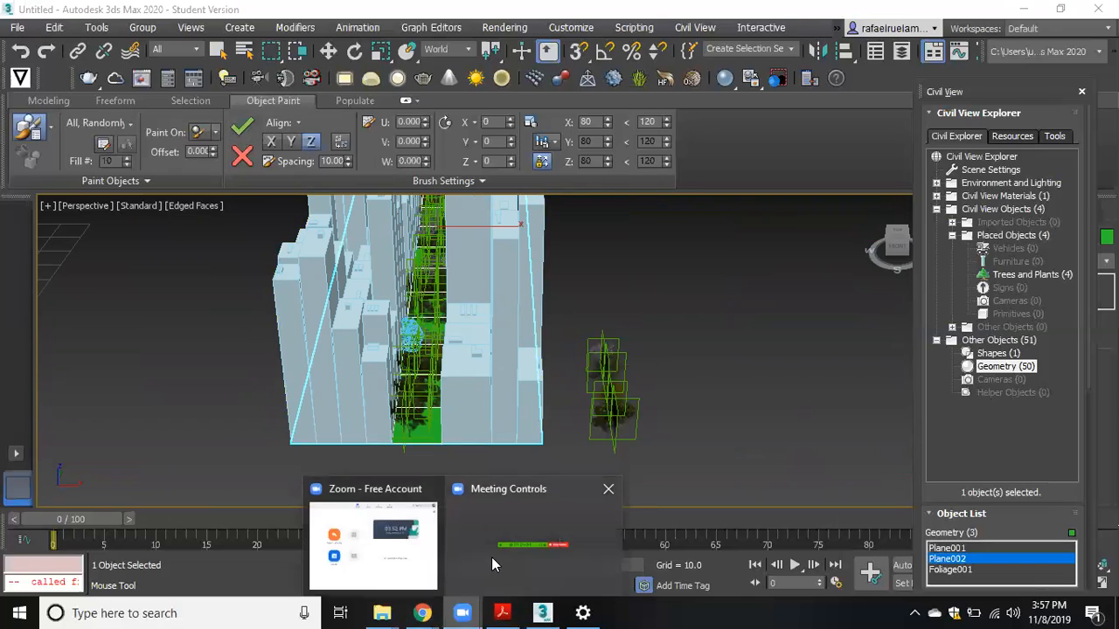
pyautogui.moveTo(499, 551)
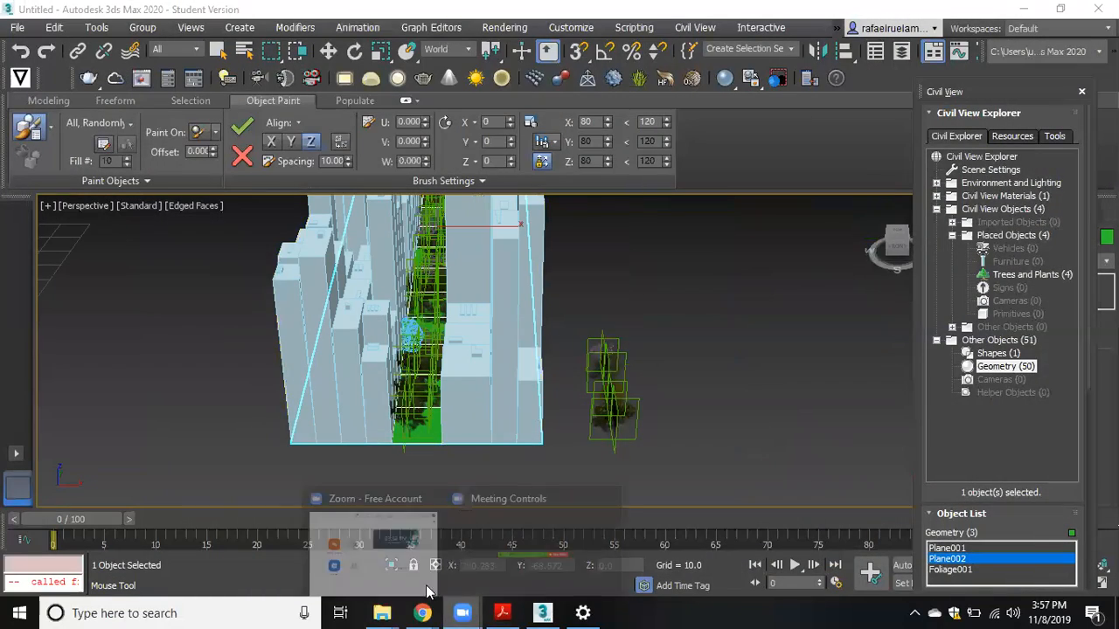